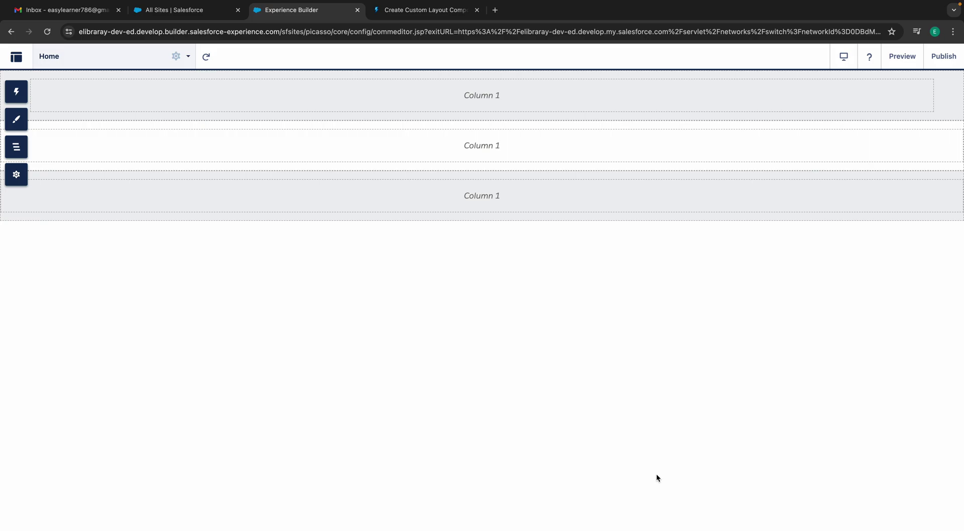
# Step: Review the custom layout components docs, then open the Home page's properties in the site builder
pyautogui.click(420, 12)
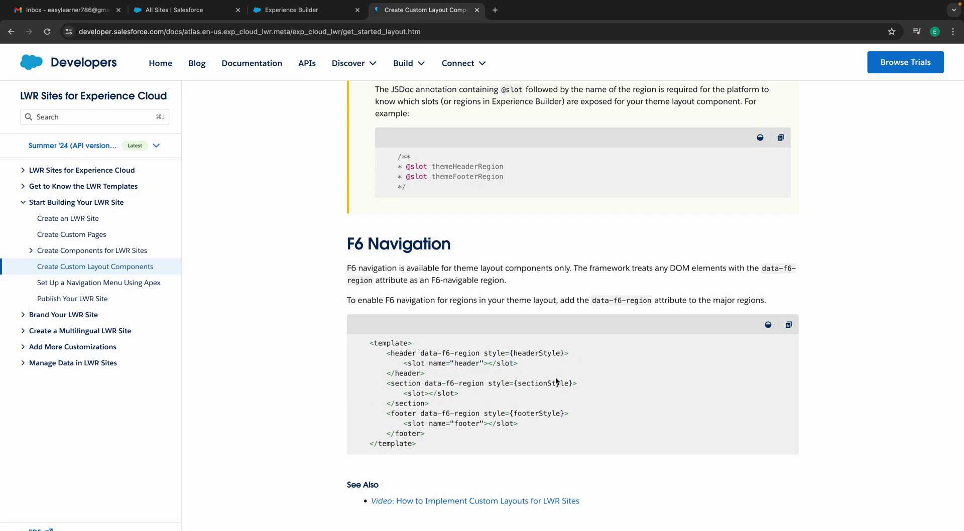
pyautogui.click(293, 10)
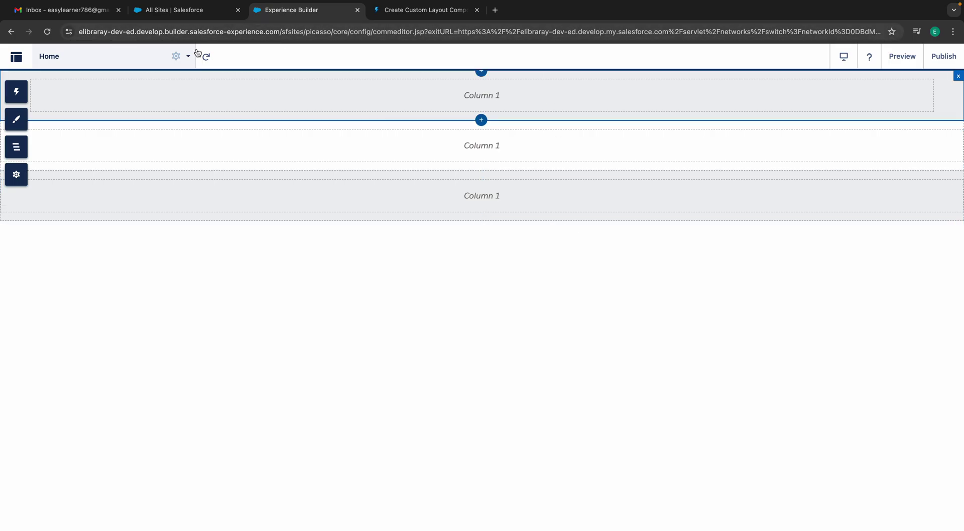
pyautogui.moveTo(482, 95)
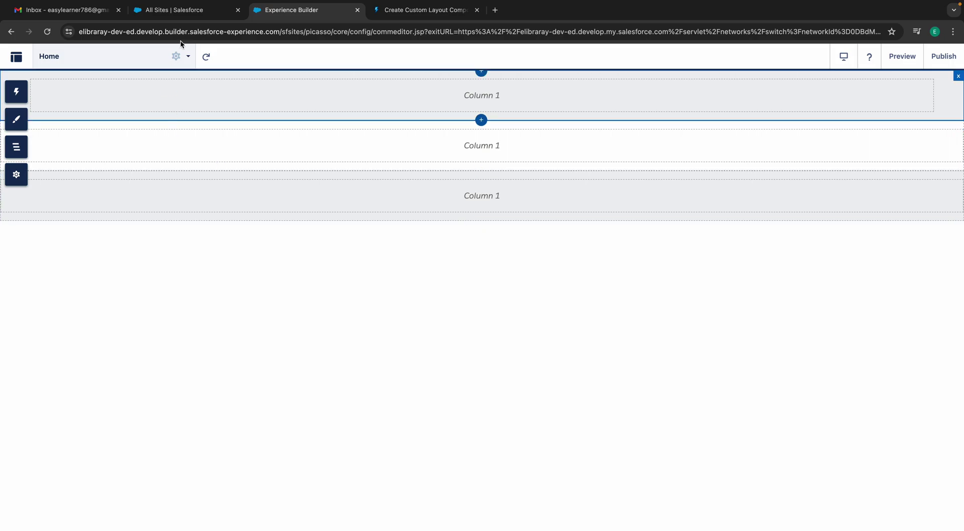
pyautogui.click(176, 56)
pyautogui.scroll(-3, 301, 408)
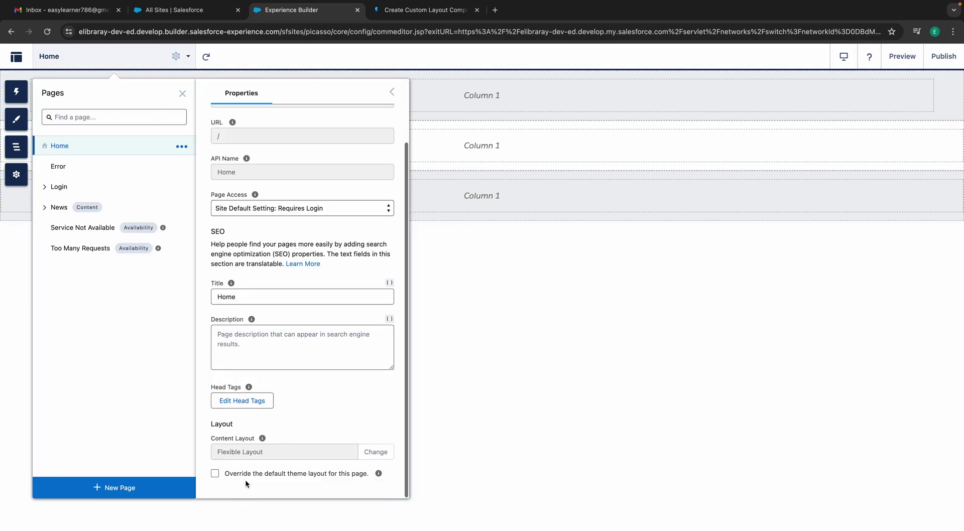
# Step: Tick 'Override the default theme layout' for Home and review the Theme Layout choices
pyautogui.click(215, 472)
pyautogui.scroll(-1, 218, 472)
pyautogui.click(277, 470)
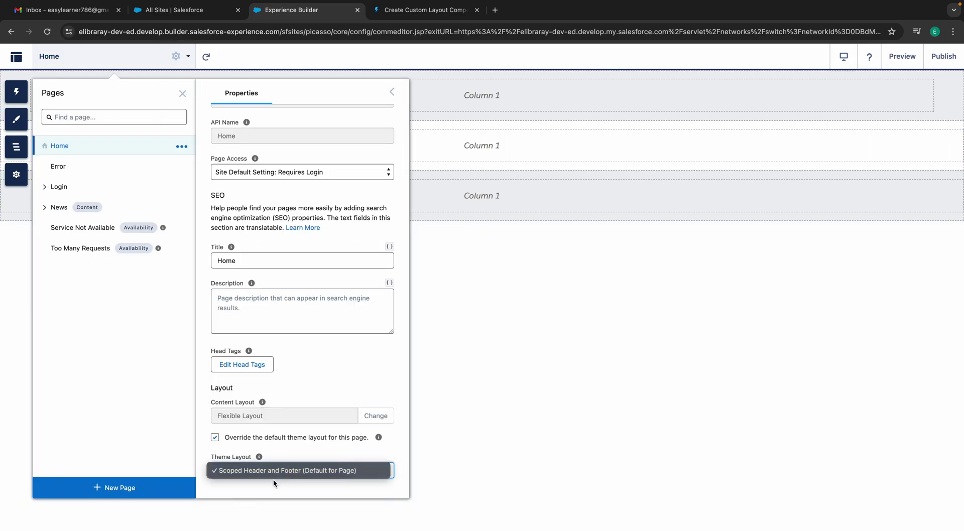
pyautogui.click(273, 479)
pyautogui.hotkey('ctrl', 'Left')
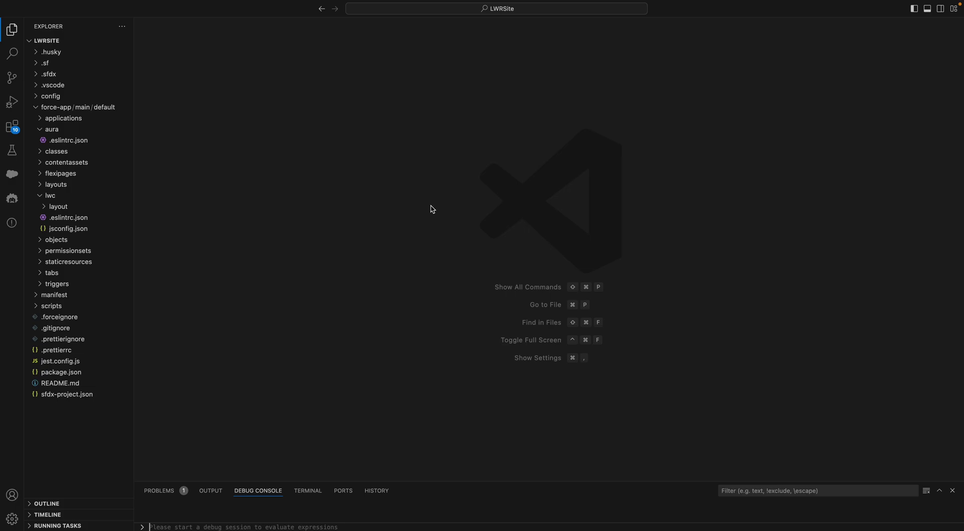
# Step: Create a Lightning Web Component named customHomePageThemeLayout in force-app/main/default/lwc
pyautogui.press('super+shift+5')
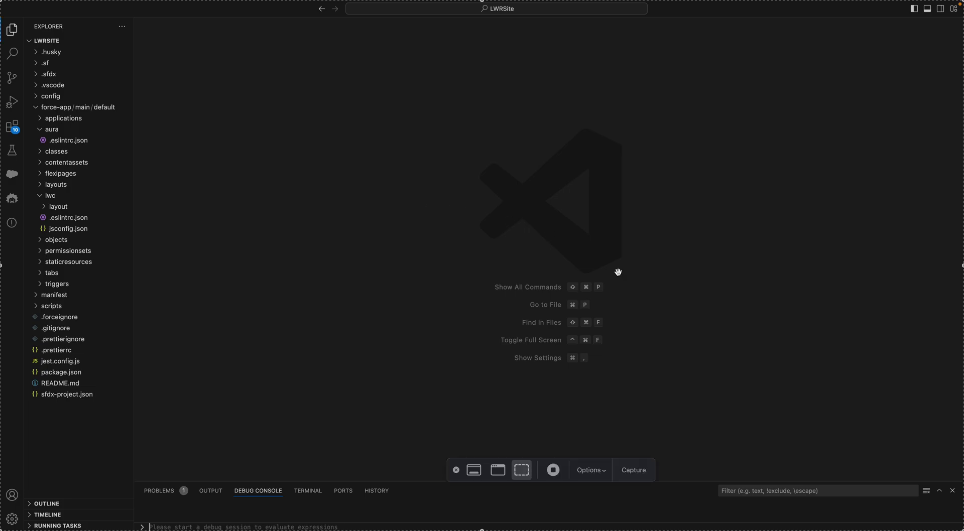
pyautogui.click(456, 470)
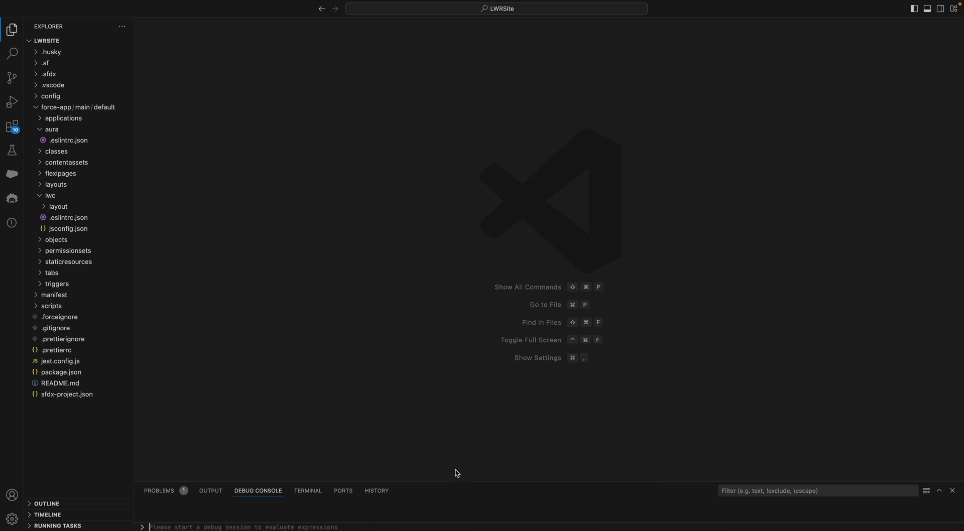
pyautogui.press('super+shift+p')
pyautogui.press('Return')
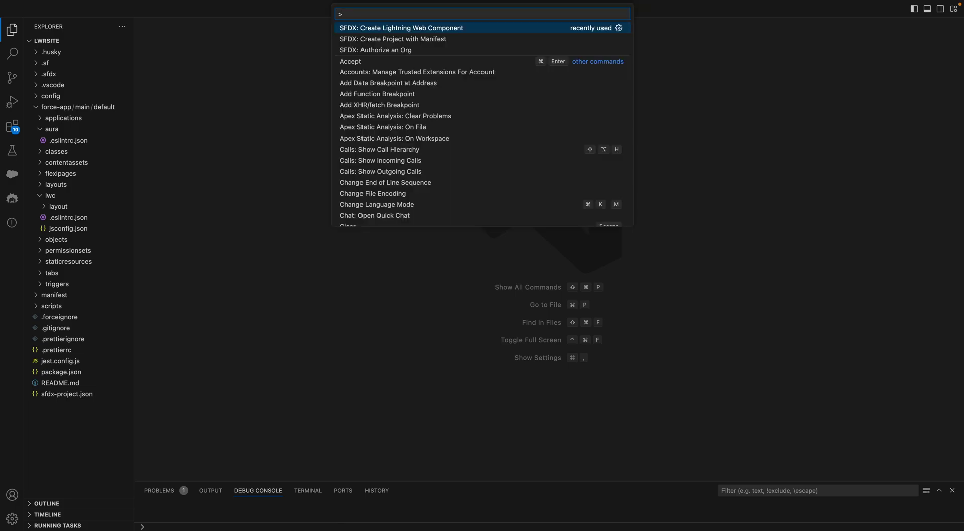
pyautogui.write('cus')
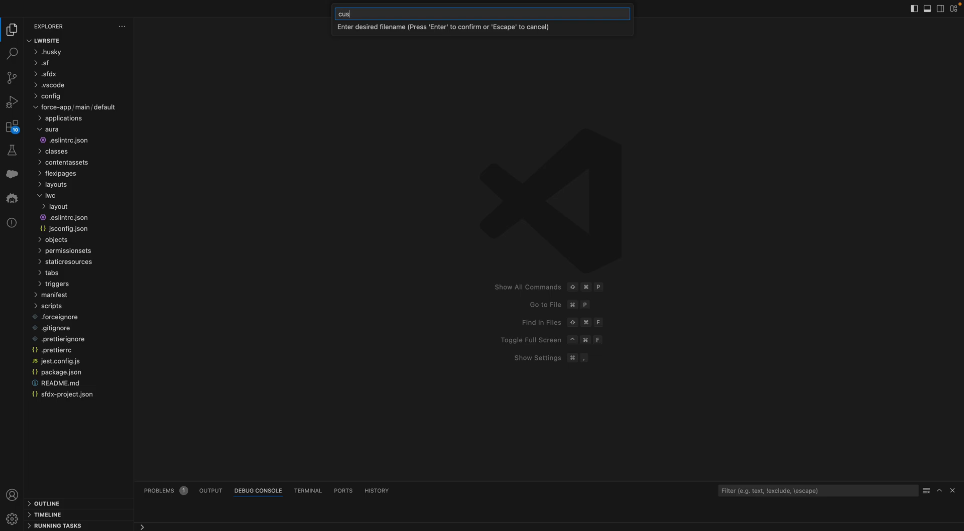
pyautogui.write('tomHome')
pyautogui.write('P')
pyautogui.write('ae')
pyautogui.write('ge')
pyautogui.write('Them')
pyautogui.write('e')
pyautogui.write('yo')
pyautogui.write('ut')
pyautogui.press('Return')
pyautogui.press('Return')
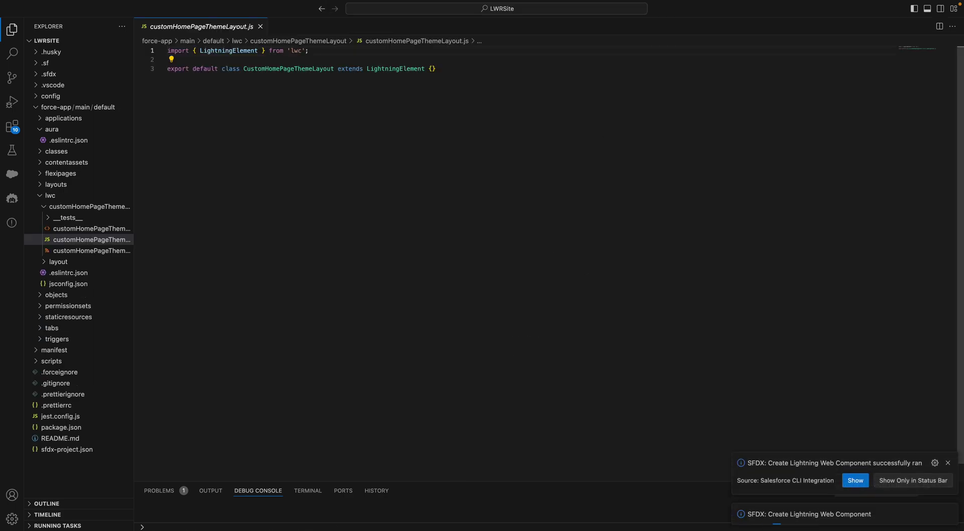
# Step: In the HTML template, add a main element wrapping an outer div with an empty inner div
pyautogui.click(101, 229)
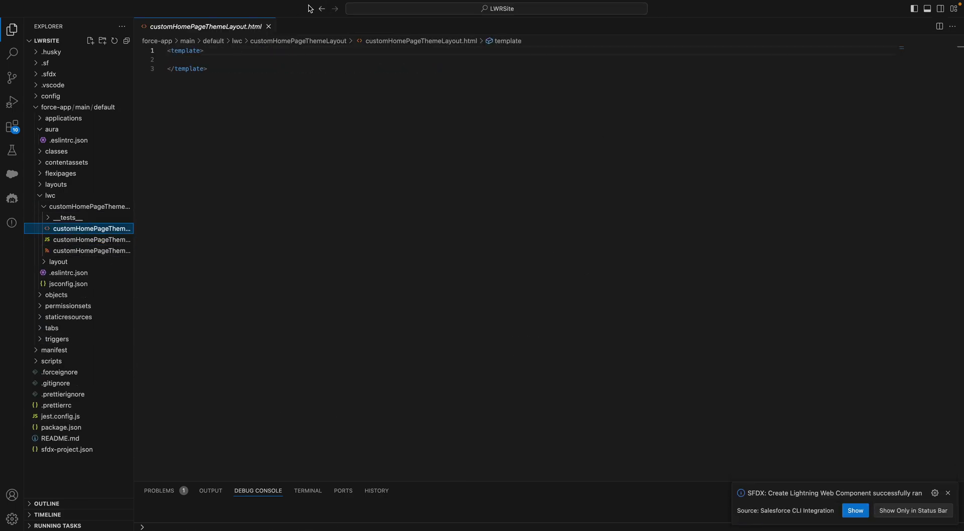
pyautogui.click(223, 52)
pyautogui.press('Return')
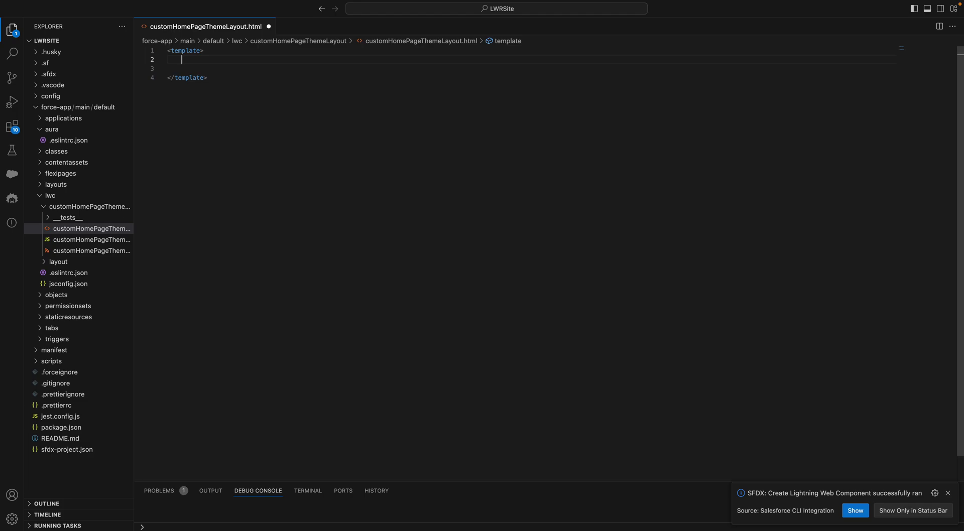
pyautogui.write('main')
pyautogui.press('Tab')
pyautogui.press('Return')
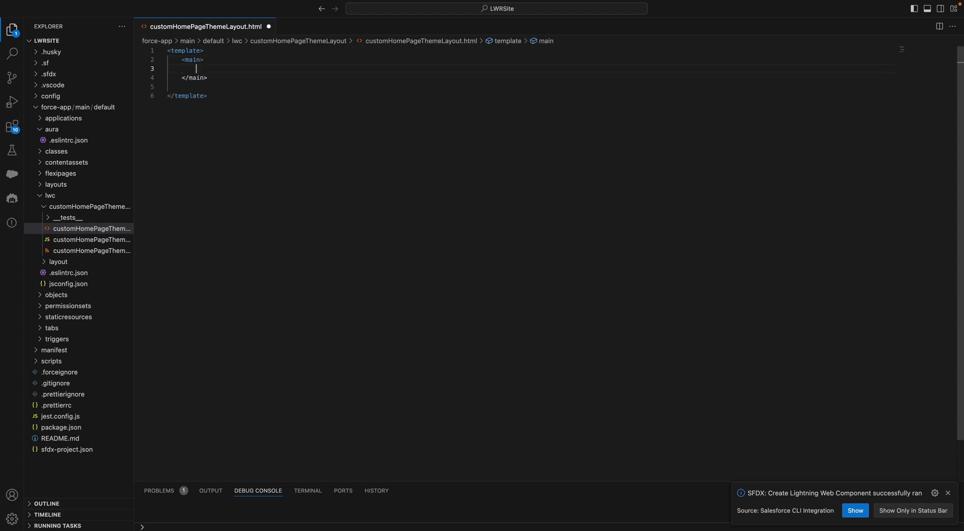
pyautogui.write('div')
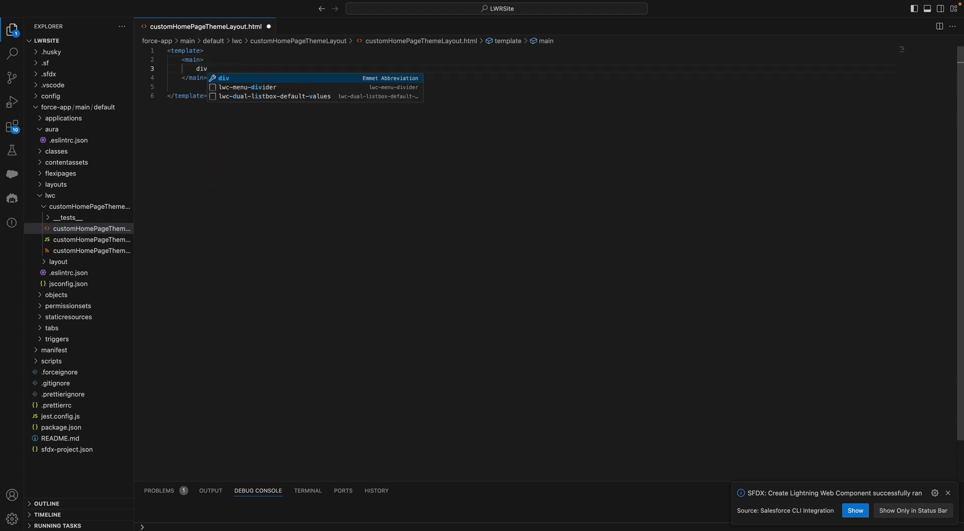
pyautogui.press('Tab')
pyautogui.press('Return')
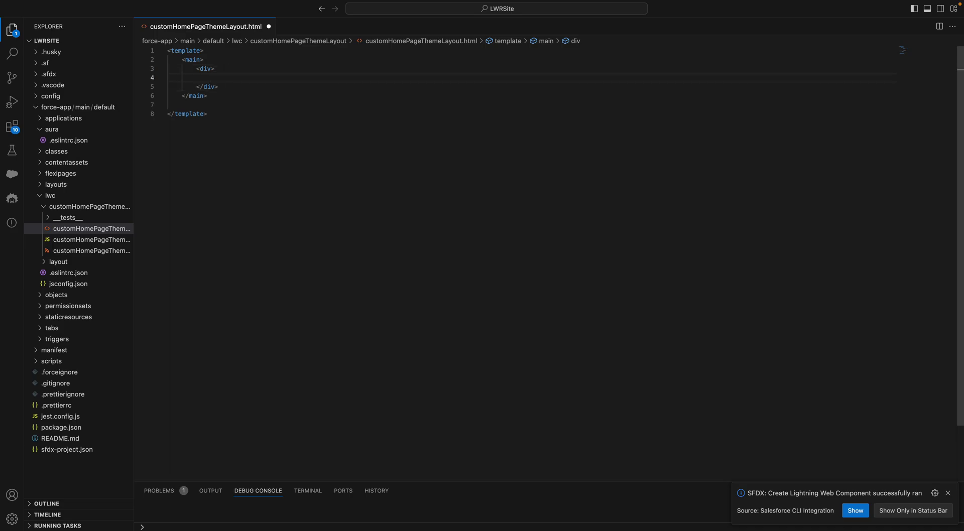
pyautogui.write('div')
pyautogui.press('Tab')
# Step: Give the main element an inline style of height: 100%
pyautogui.click(201, 60)
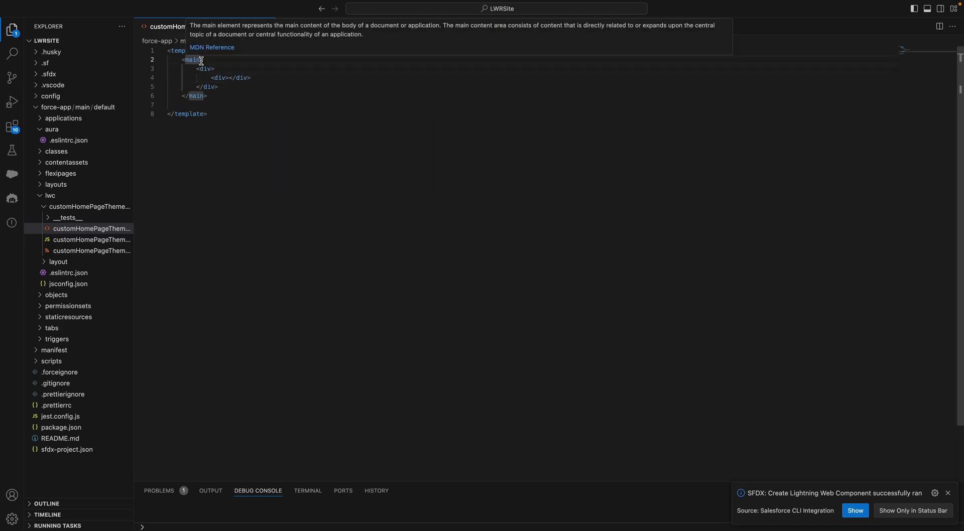
pyautogui.write('style')
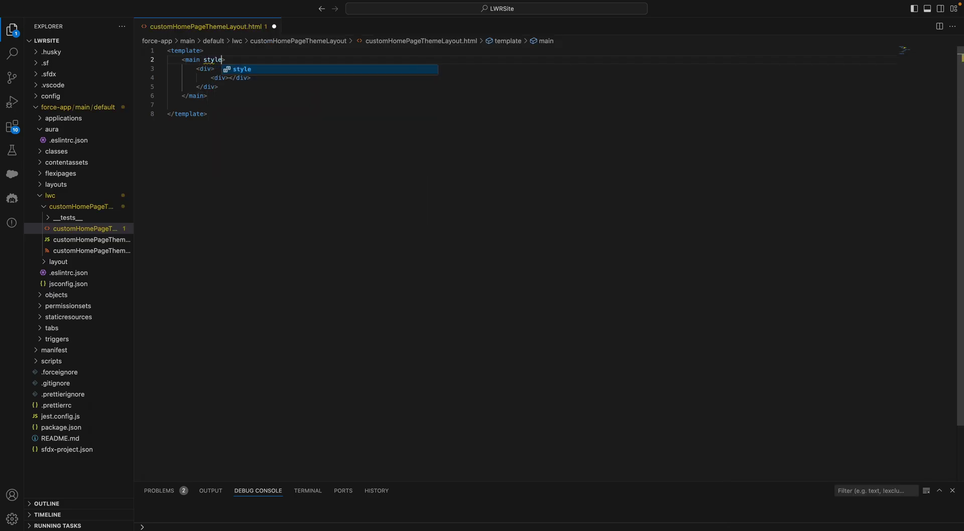
pyautogui.press('Tab')
pyautogui.write('heig')
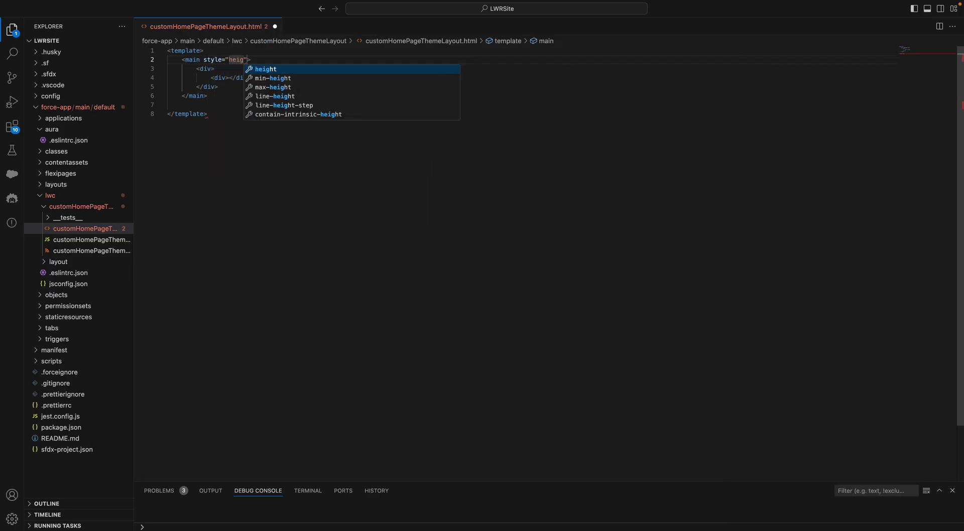
pyautogui.press('Tab')
pyautogui.write('100')
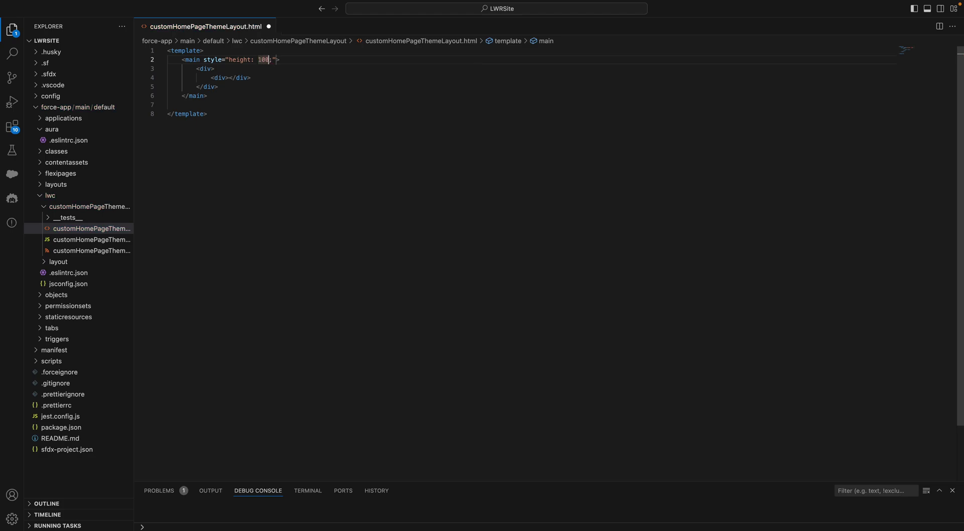
pyautogui.write('%')
# Step: Give the outer div the class 'slds-size_12-of-12 center'
pyautogui.click(212, 69)
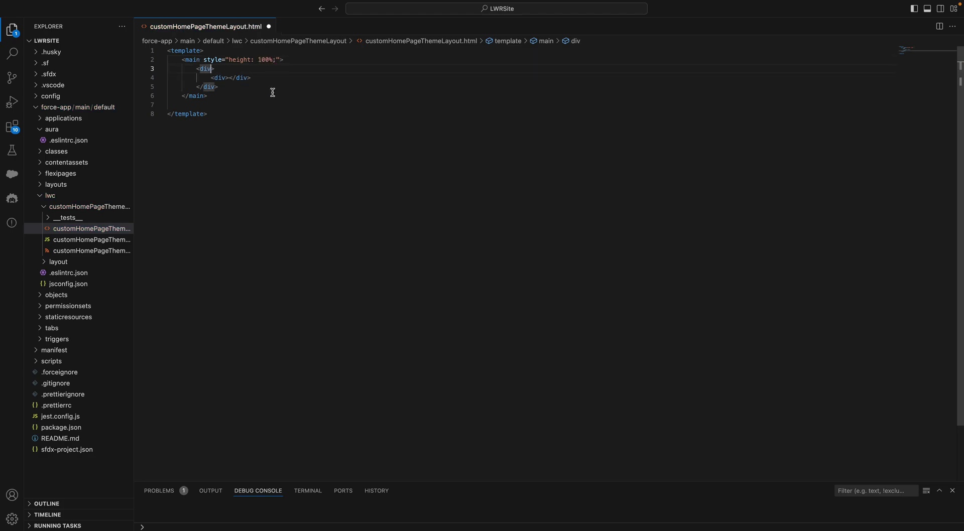
pyautogui.press('capslock')
pyautogui.write('class')
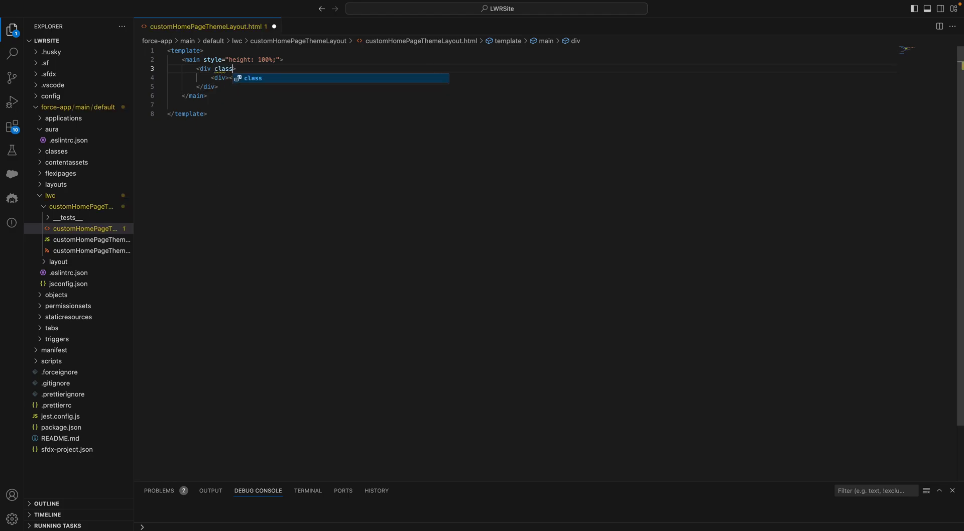
pyautogui.press('Return')
pyautogui.write('sl')
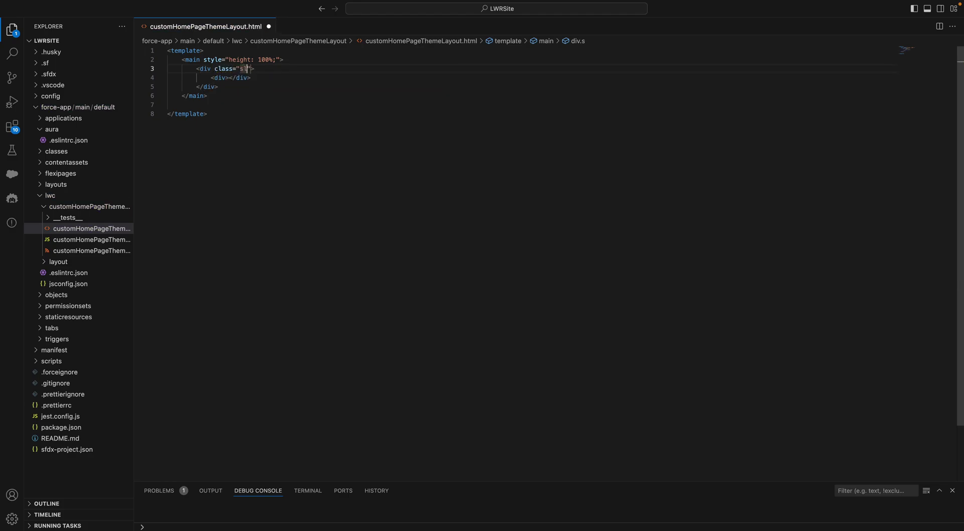
pyautogui.write('ds-si')
pyautogui.write('ze')
pyautogui.write('_12')
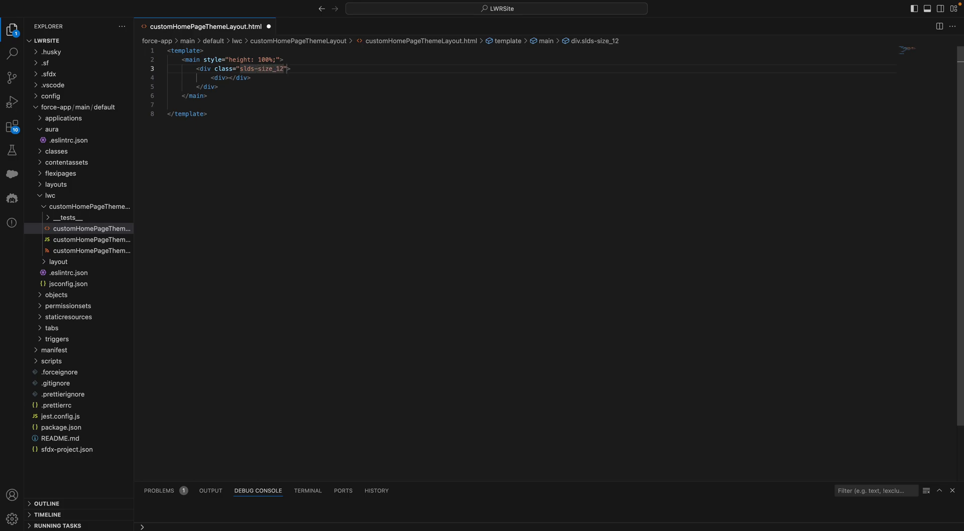
pyautogui.write('-of-')
pyautogui.write('12 c')
pyautogui.write('enter')
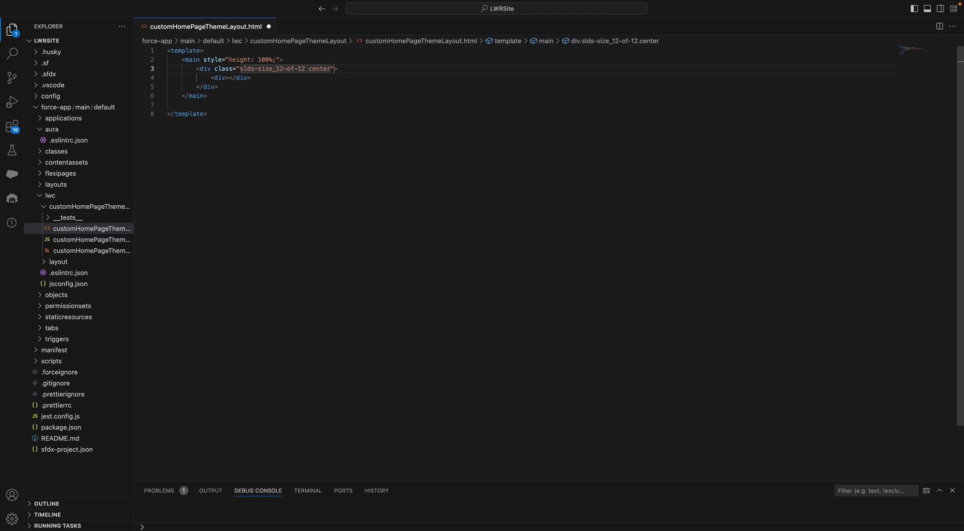
# Step: Add five empty <slot> elements inside the inner div, each on its own line
pyautogui.press('Down')
pyautogui.press('Left')
pyautogui.press('Left')
pyautogui.press('Left')
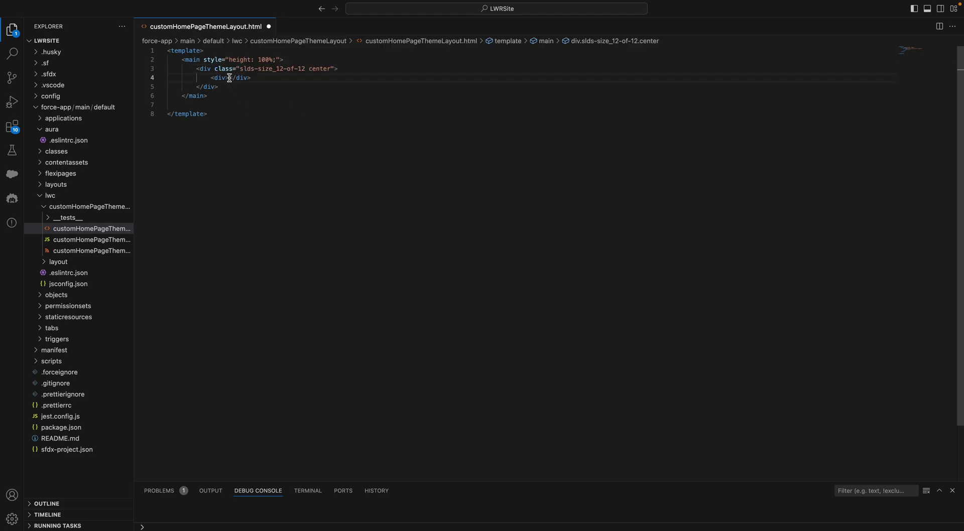
pyautogui.press('Return')
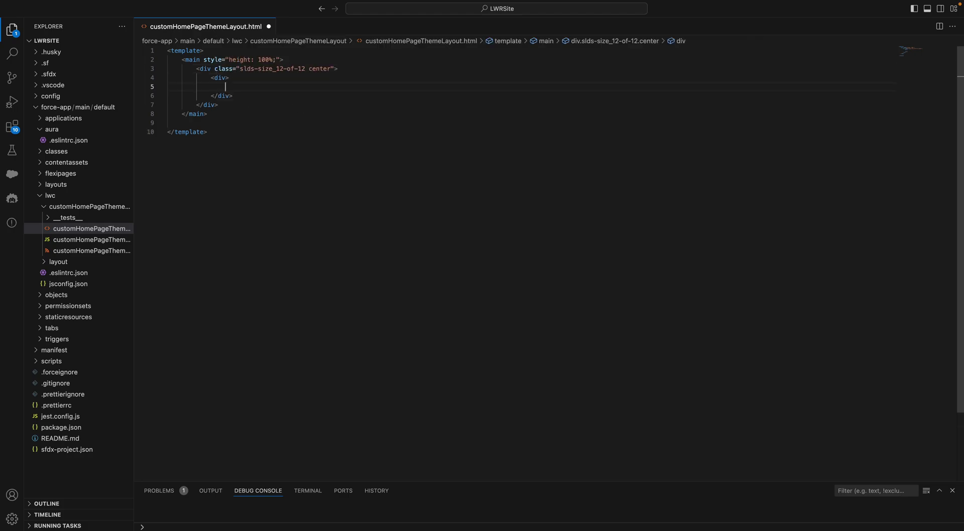
pyautogui.write('<slot')
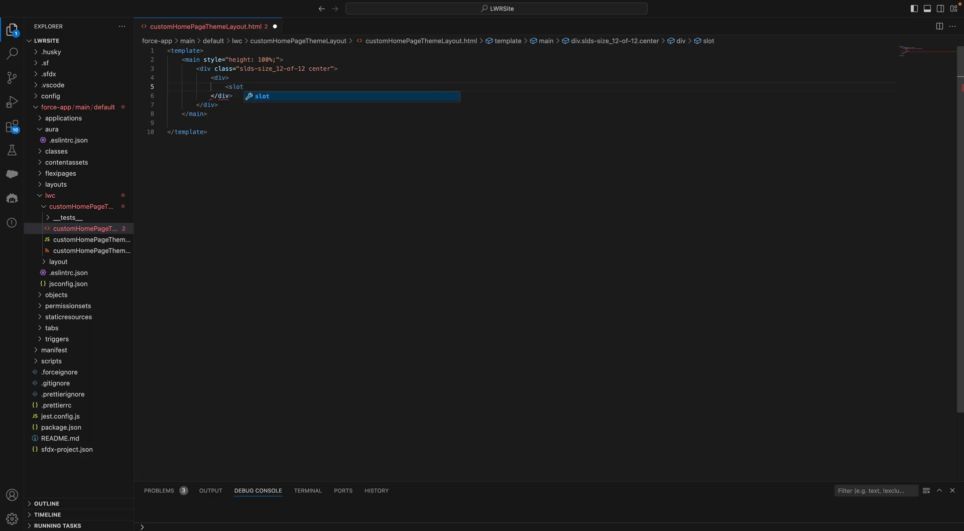
pyautogui.write('></slot>')
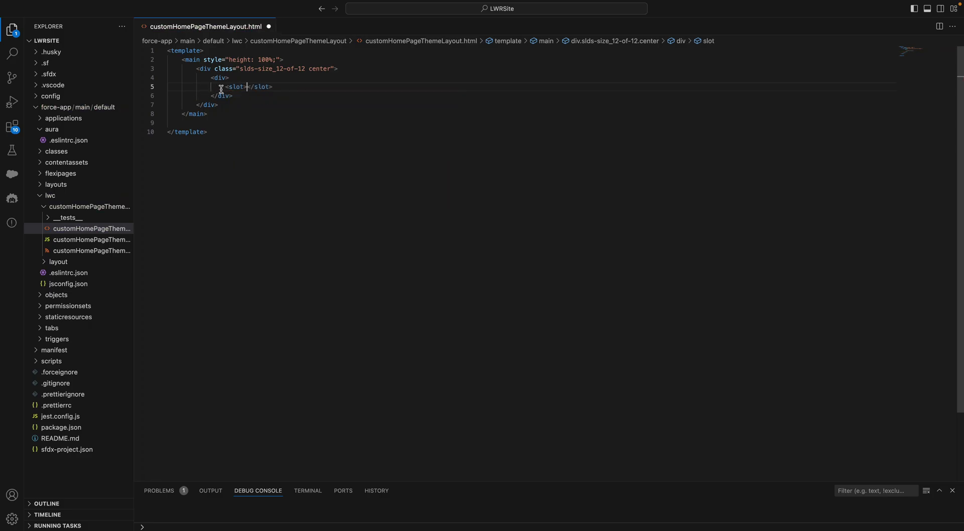
pyautogui.moveTo(222, 87); pyautogui.dragTo(270, 84)
pyautogui.click(300, 87)
pyautogui.press('Return')
pyautogui.write('<slot></slot>')
pyautogui.press('Return')
pyautogui.write('<slot></slot>')
pyautogui.press('space')
pyautogui.press('super+v')
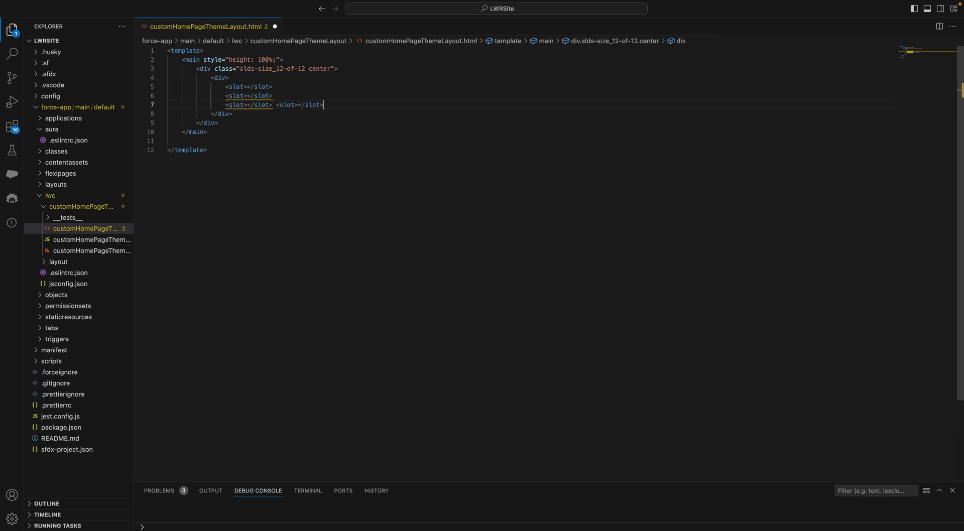
pyautogui.press('Return')
pyautogui.write('<slot></slot>')
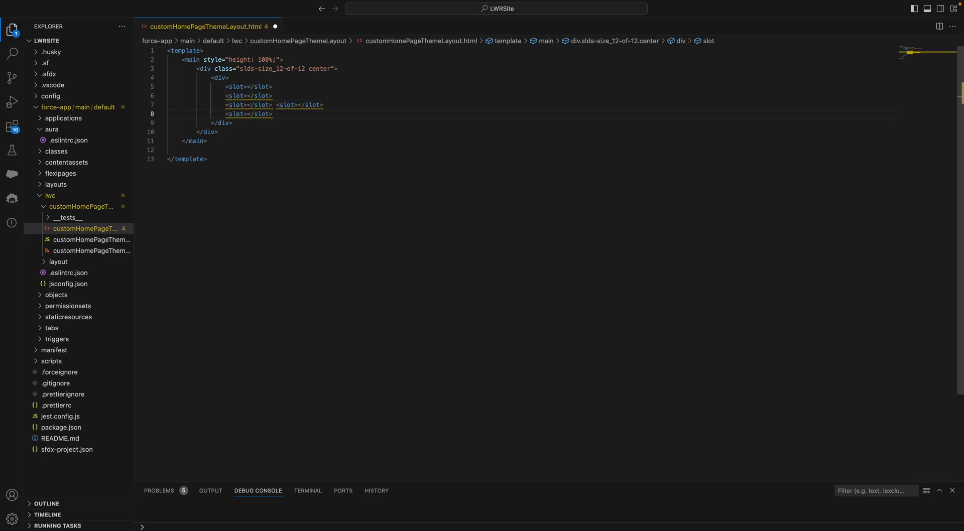
pyautogui.click(277, 106)
pyautogui.press('Return')
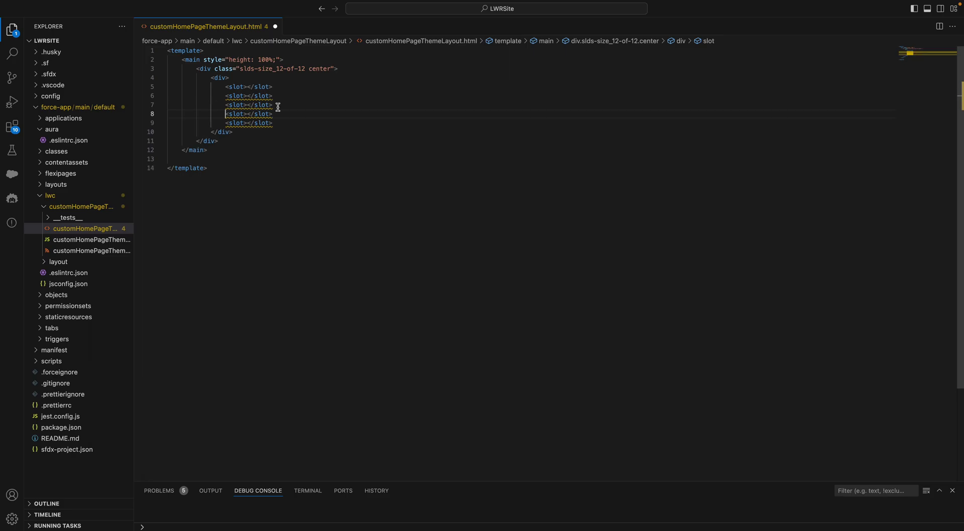
# Step: Name the first slot slot1 and copy its name attribute onto the other four slots
pyautogui.click(244, 88)
pyautogui.write('name')
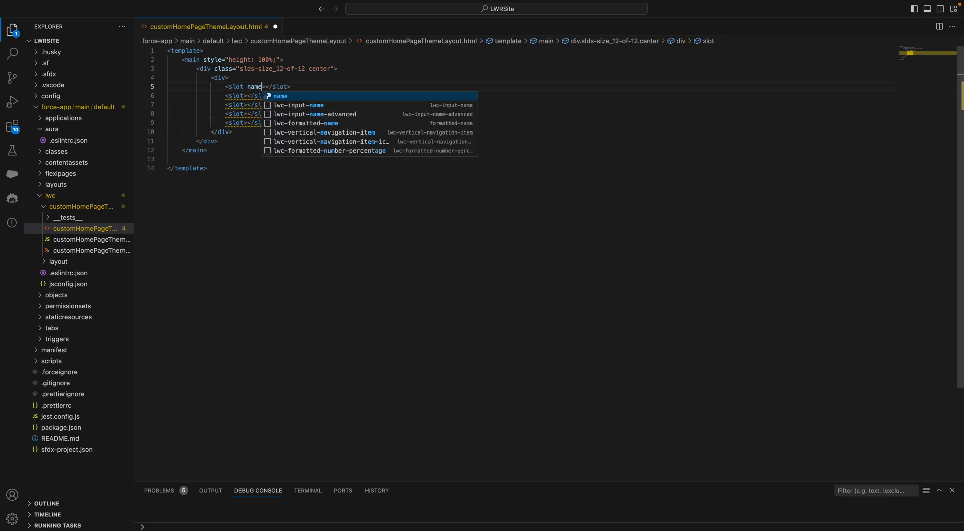
pyautogui.press('Return')
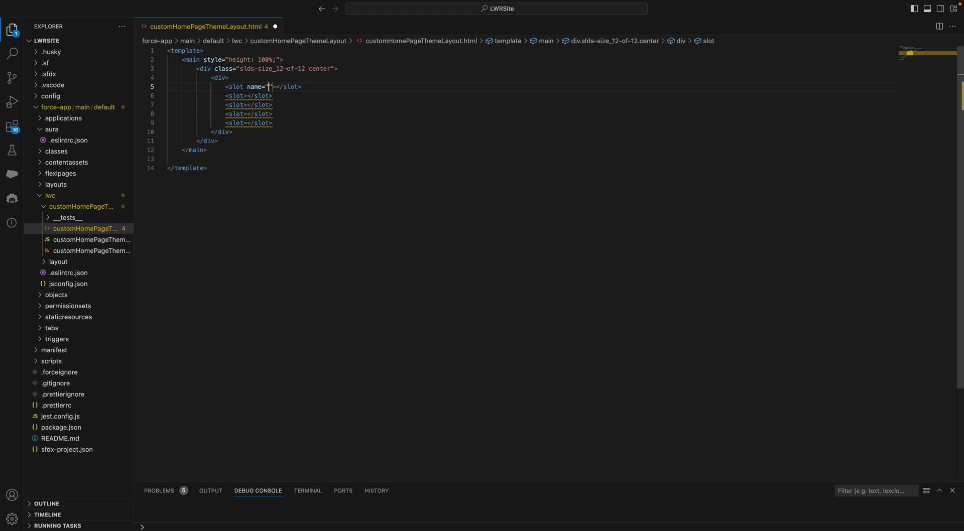
pyautogui.write('slot')
pyautogui.write('1')
pyautogui.moveTo(247, 87)
pyautogui.mouseDown()
pyautogui.moveTo(289, 87)
pyautogui.moveTo(247, 86)
pyautogui.mouseUp()
pyautogui.click(288, 94)
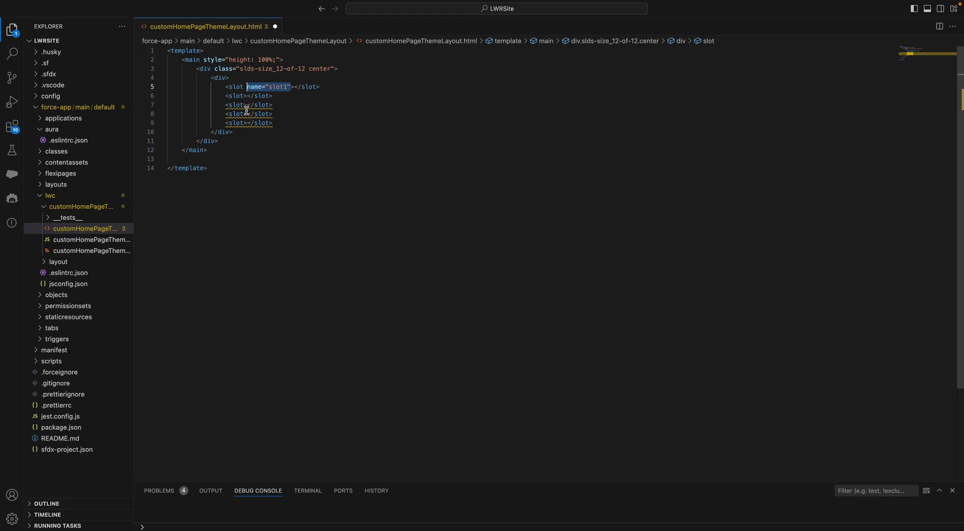
pyautogui.hotkey('ctrl', 'c')
pyautogui.click(244, 95)
pyautogui.hotkey('ctrl', 'v')
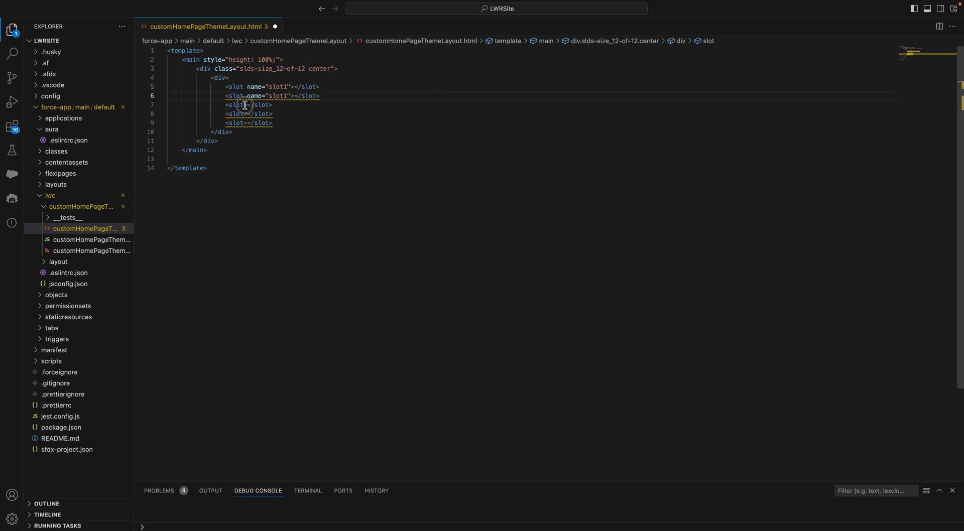
pyautogui.click(244, 105)
pyautogui.hotkey('ctrl', 'v')
pyautogui.click(247, 114)
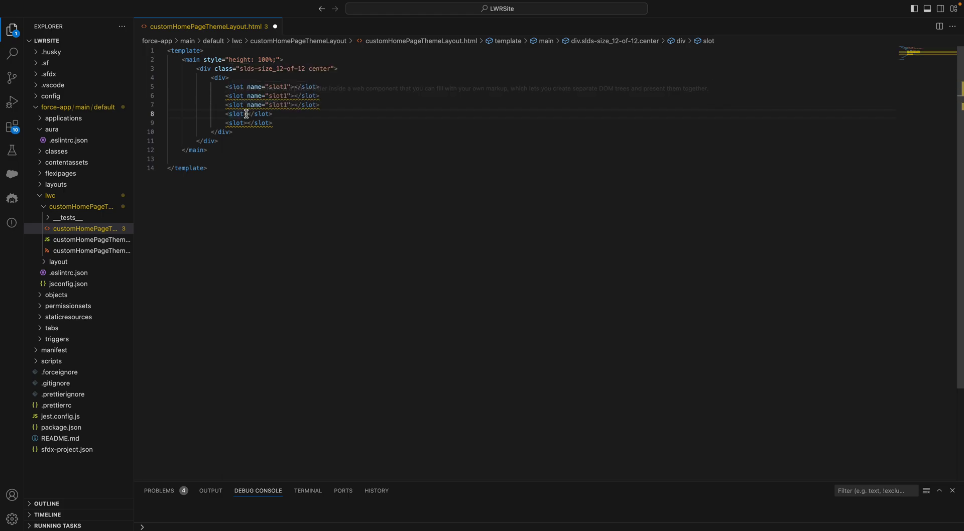
pyautogui.hotkey('ctrl', 'v')
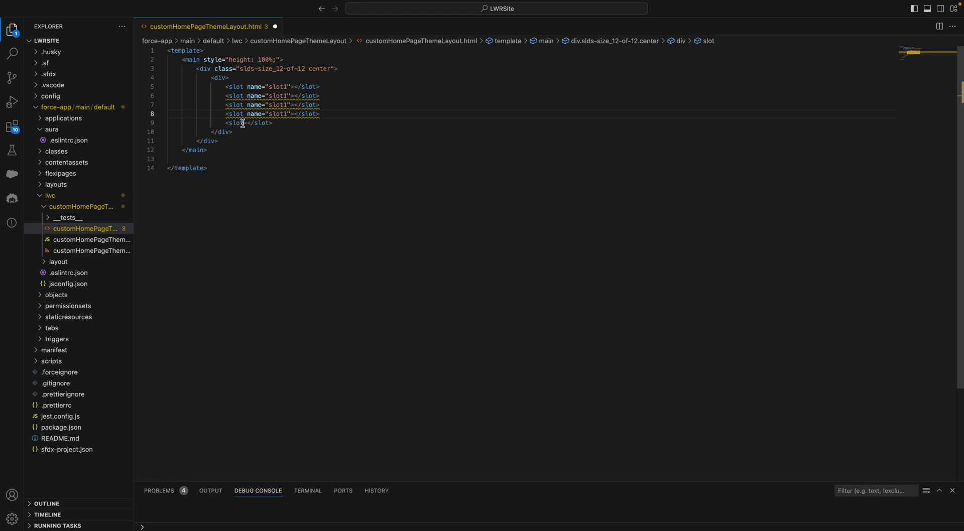
pyautogui.click(243, 123)
pyautogui.hotkey('ctrl', 'v')
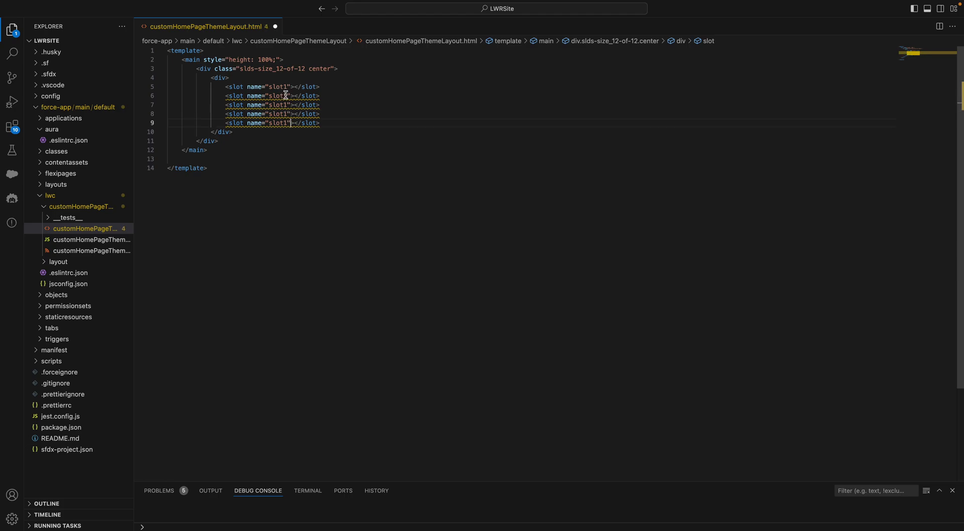
# Step: Rename the copied slot names to slot2 through slot5 and save the template
pyautogui.doubleClick(286, 95)
pyautogui.write('slot2')
pyautogui.click(287, 105)
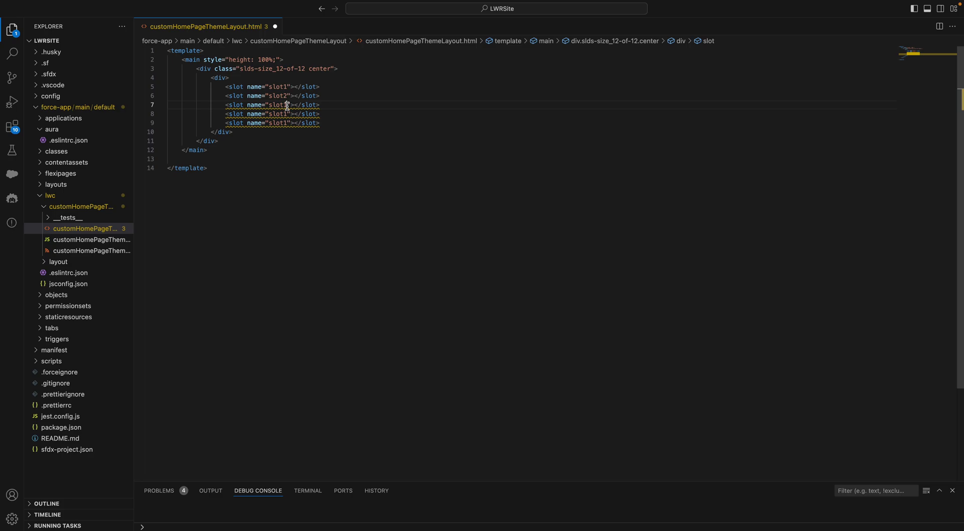
pyautogui.press('BackSpace')
pyautogui.write('3')
pyautogui.click(287, 114)
pyautogui.press('BackSpace')
pyautogui.write('4')
pyautogui.click(287, 123)
pyautogui.press('BackSpace')
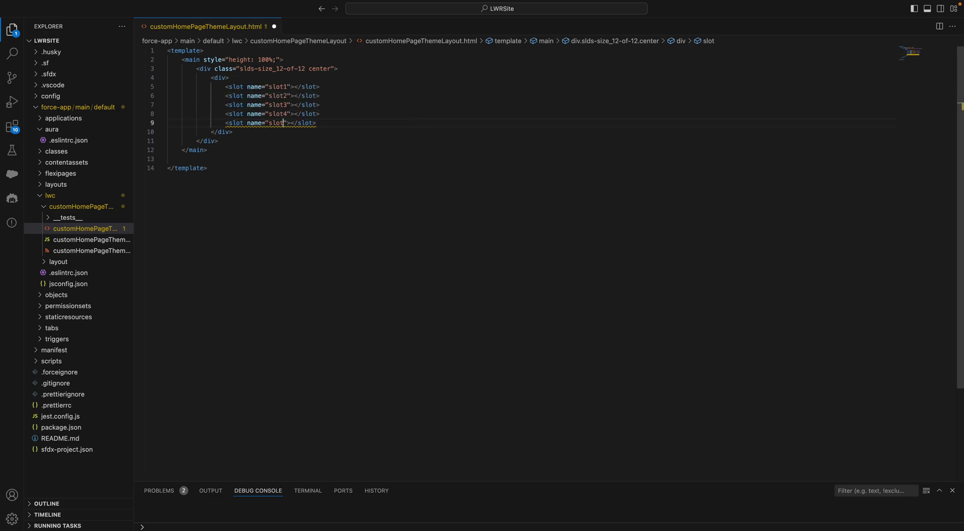
pyautogui.write('5')
pyautogui.hotkey('ctrl', 's')
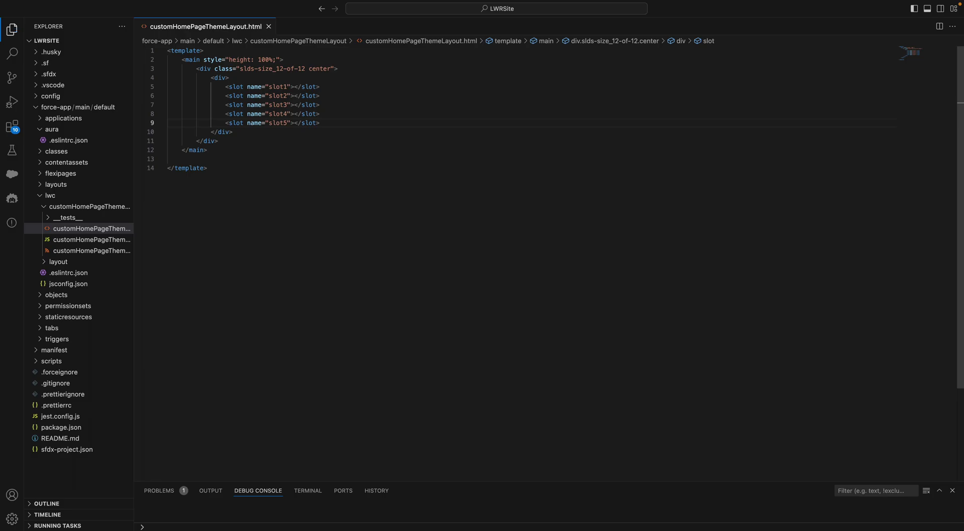
pyautogui.click(90, 240)
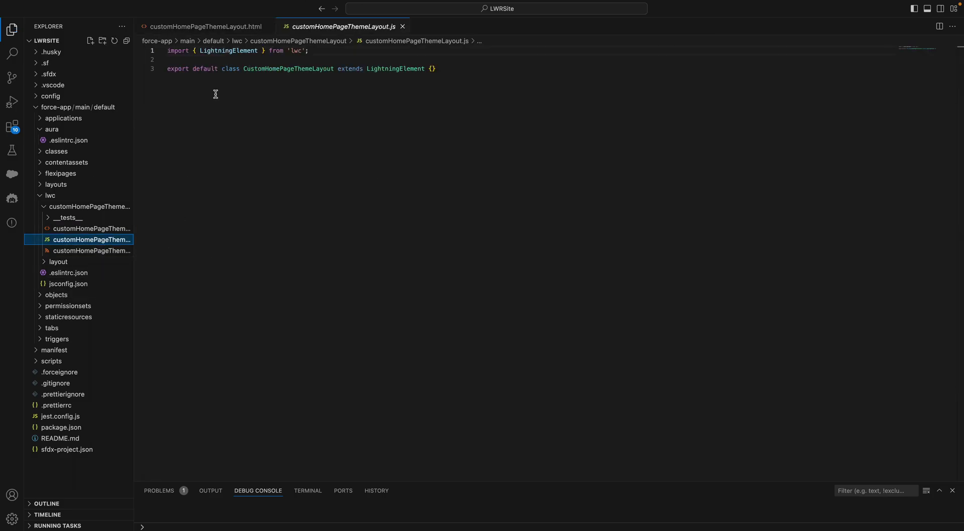
pyautogui.click(329, 52)
pyautogui.press('Return')
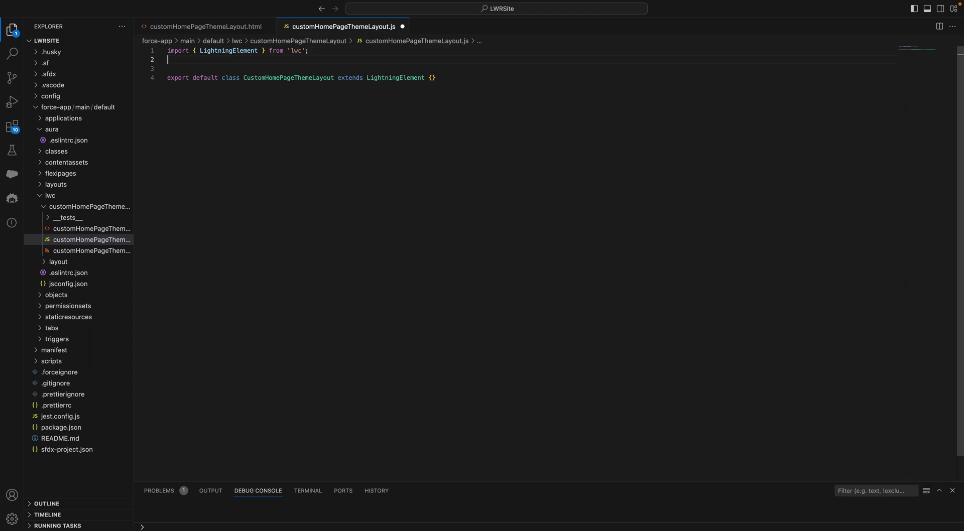
pyautogui.write('/')
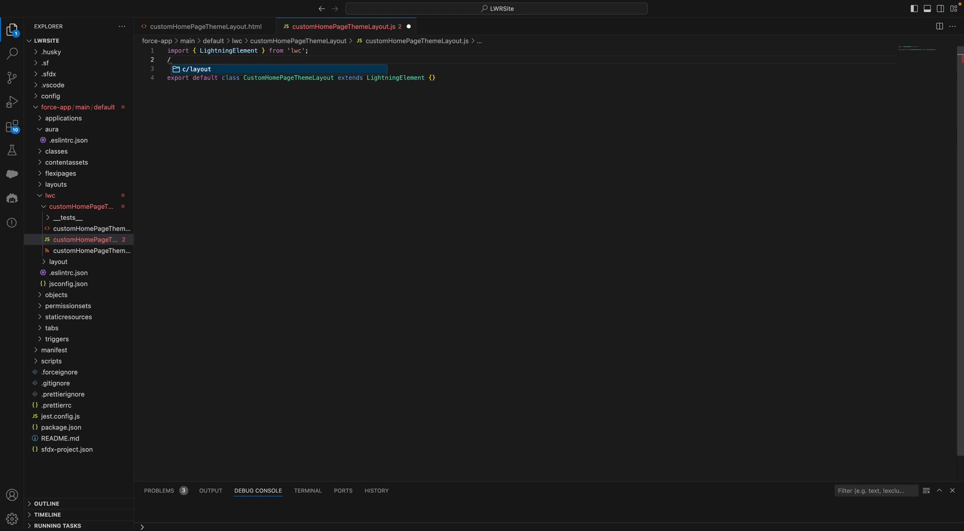
pyautogui.write('*')
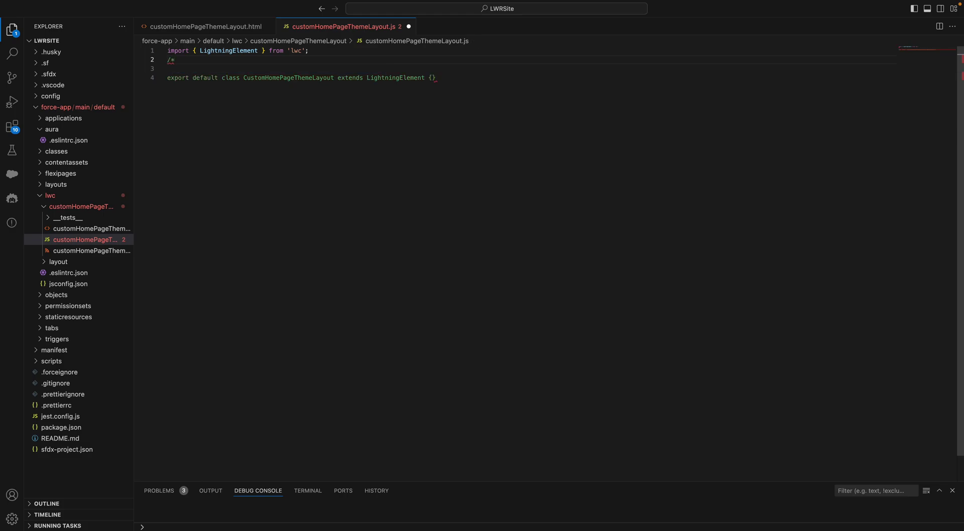
pyautogui.write('*')
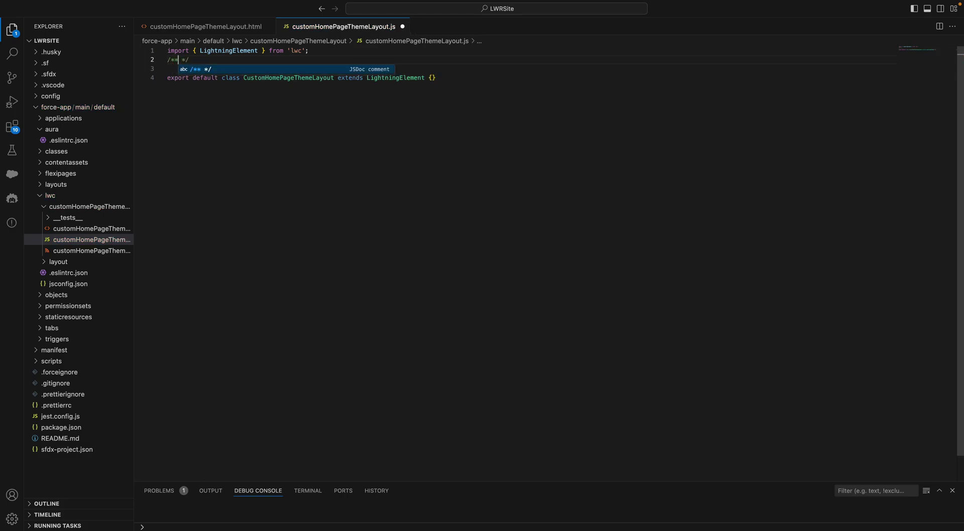
pyautogui.press('Return')
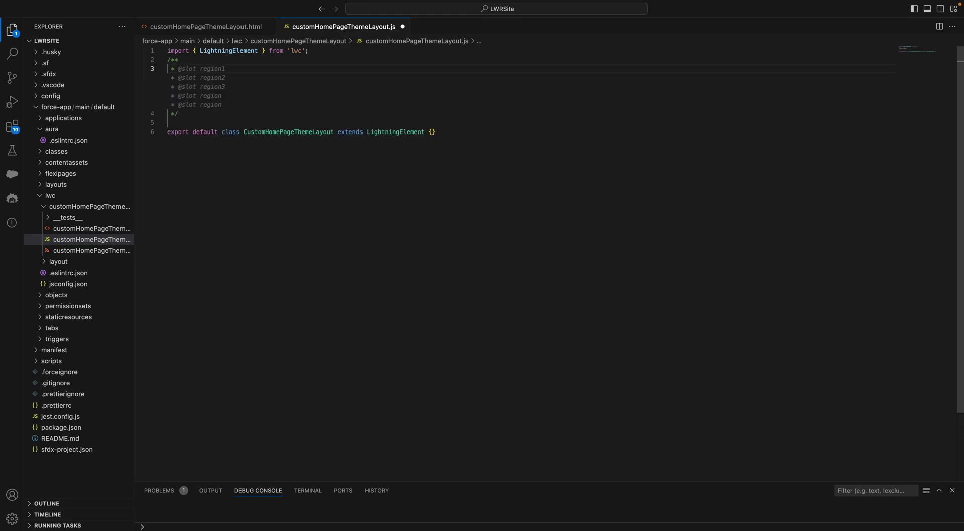
pyautogui.write('* @slot')
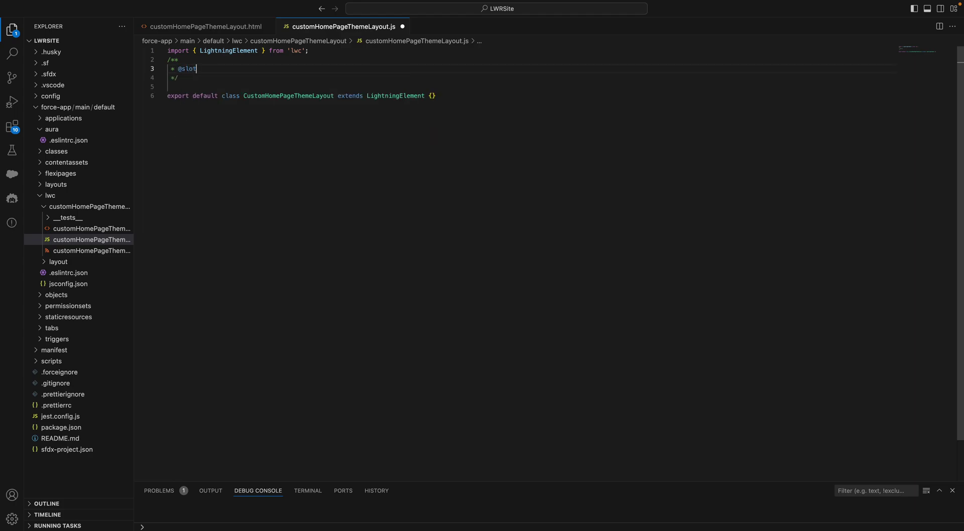
pyautogui.write(' slo')
pyautogui.moveTo(218, 69); pyautogui.dragTo(167, 75)
pyautogui.click(233, 68)
pyautogui.press('Return')
pyautogui.press('Return')
pyautogui.press('Return')
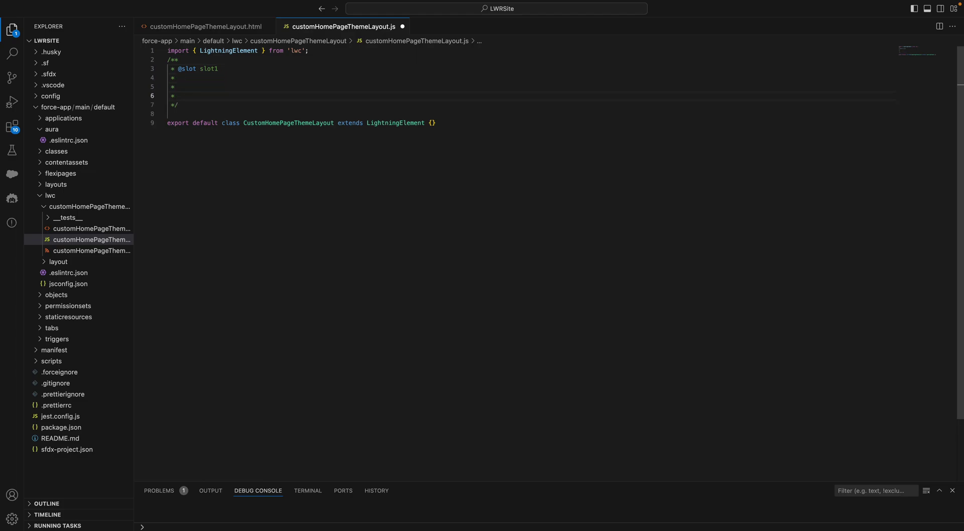
pyautogui.press('Return')
pyautogui.moveTo(178, 69); pyautogui.dragTo(226, 70)
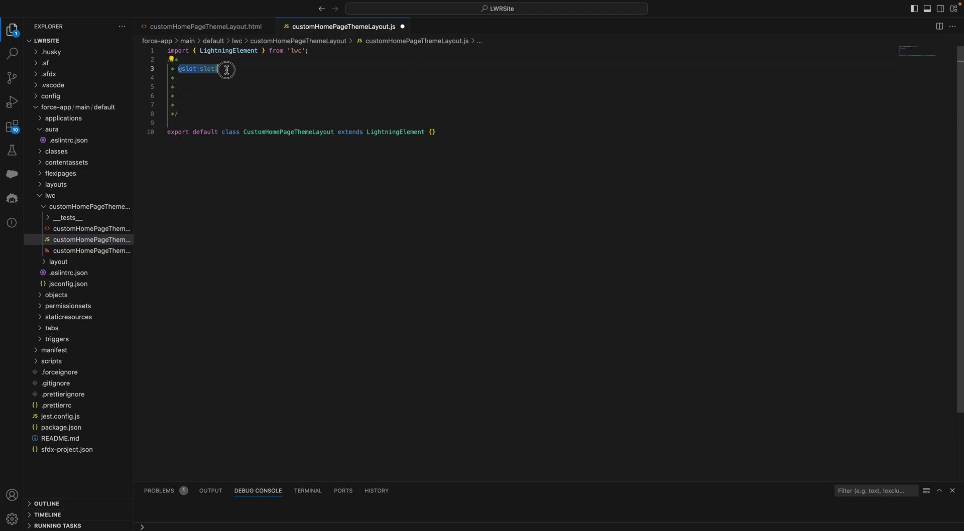
pyautogui.click(205, 79)
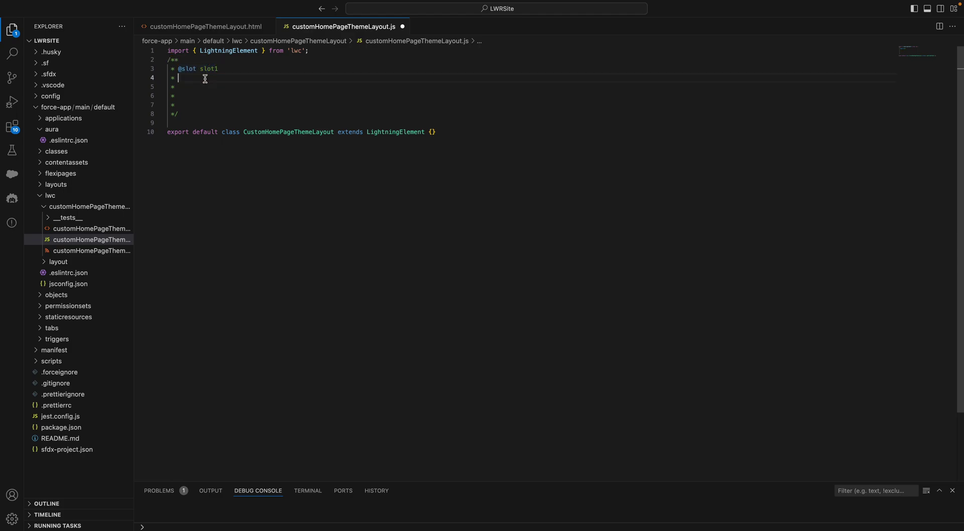
pyautogui.hotkey('ctrl', 'v')
pyautogui.click(192, 87)
pyautogui.hotkey('ctrl', 'v')
pyautogui.hotkey('ctrl', 'v')
pyautogui.hotkey('ctrl', 'v')
pyautogui.click(218, 79)
pyautogui.write('2')
pyautogui.click(220, 86)
pyautogui.write('3')
pyautogui.click(223, 96)
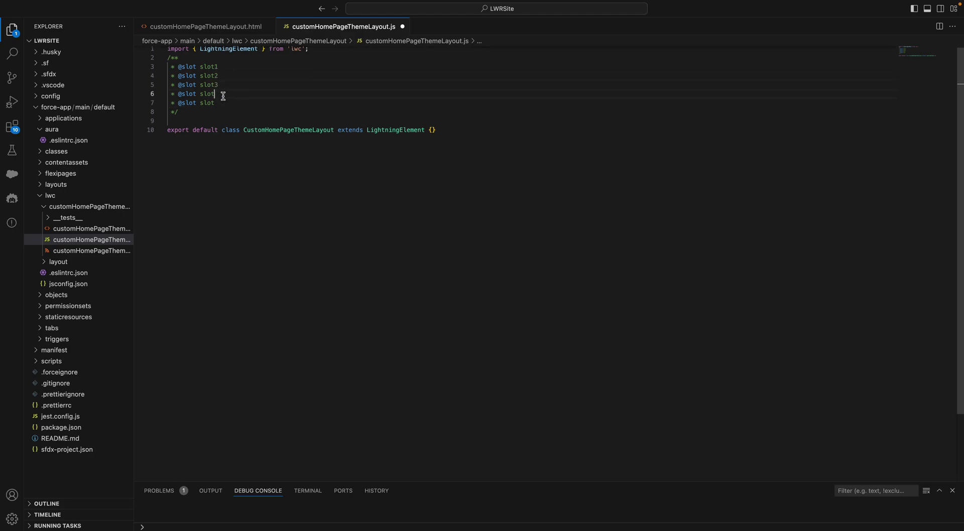
pyautogui.write('4')
pyautogui.click(223, 105)
pyautogui.write('5')
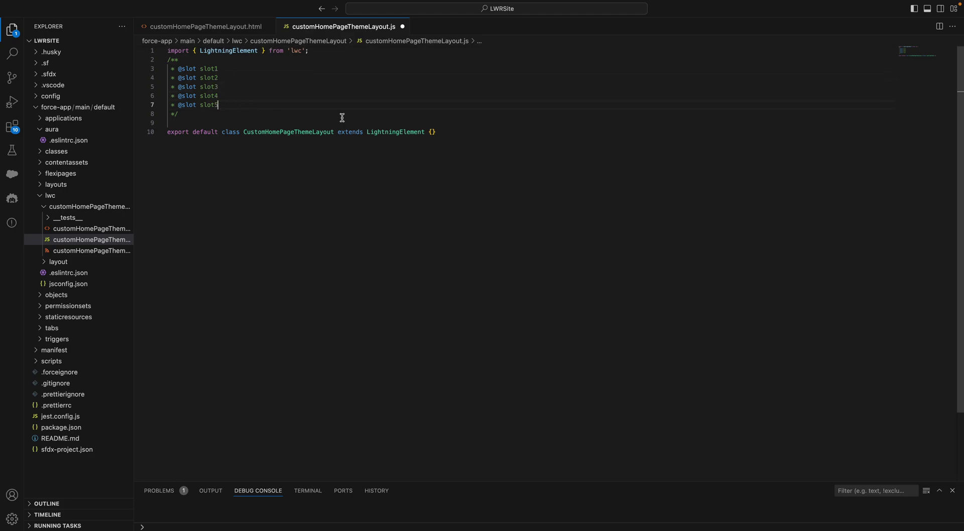
# Step: In the component's meta XML, set isExposed to true and add a targets block
pyautogui.click(123, 251)
pyautogui.doubleClick(231, 77)
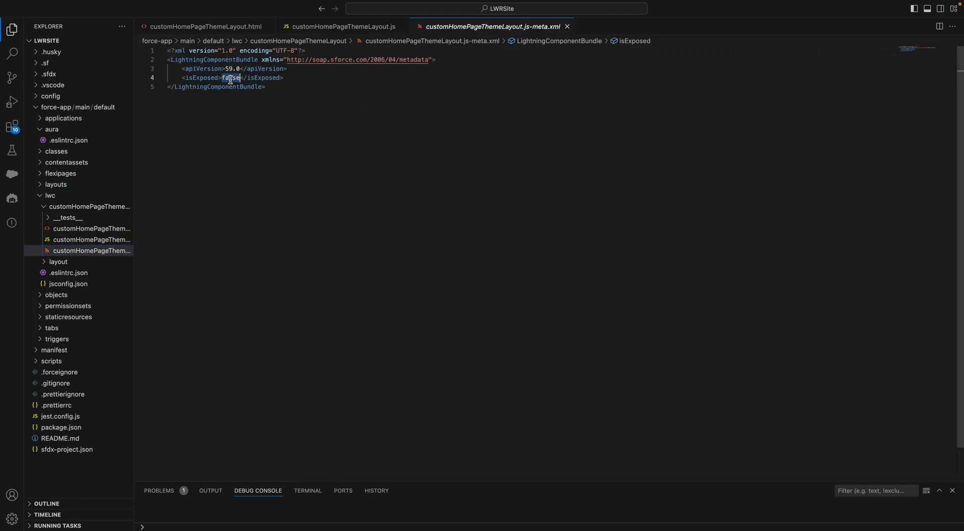
pyautogui.write('true')
pyautogui.click(290, 78)
pyautogui.press('Return')
pyautogui.write('<targets')
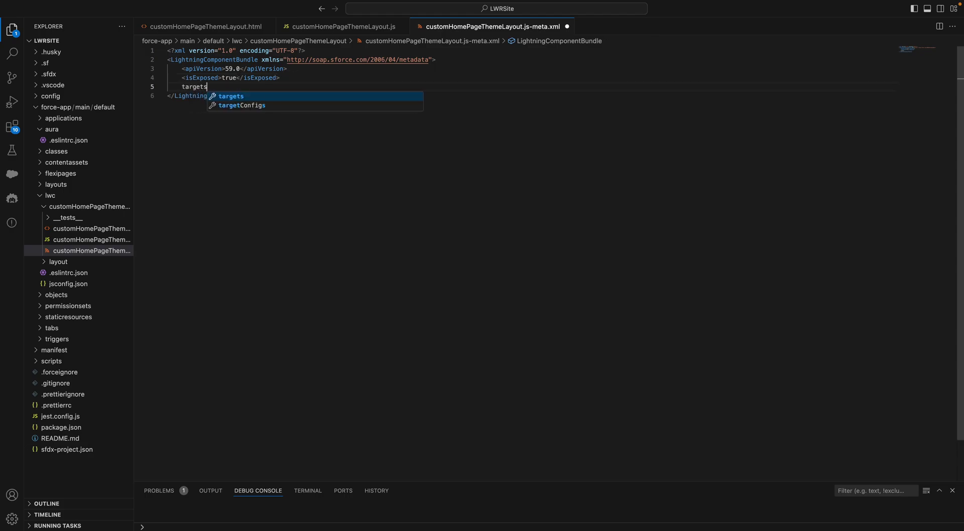
pyautogui.write('>')
pyautogui.press('Return')
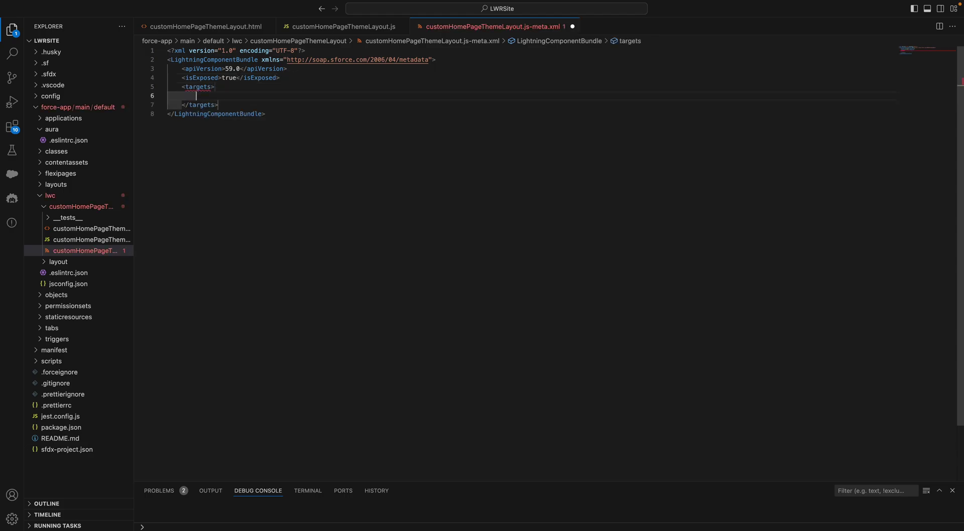
# Step: Add lightningCommunity__Theme_Layout and lightningCommunity__Page targets
pyautogui.write('target')
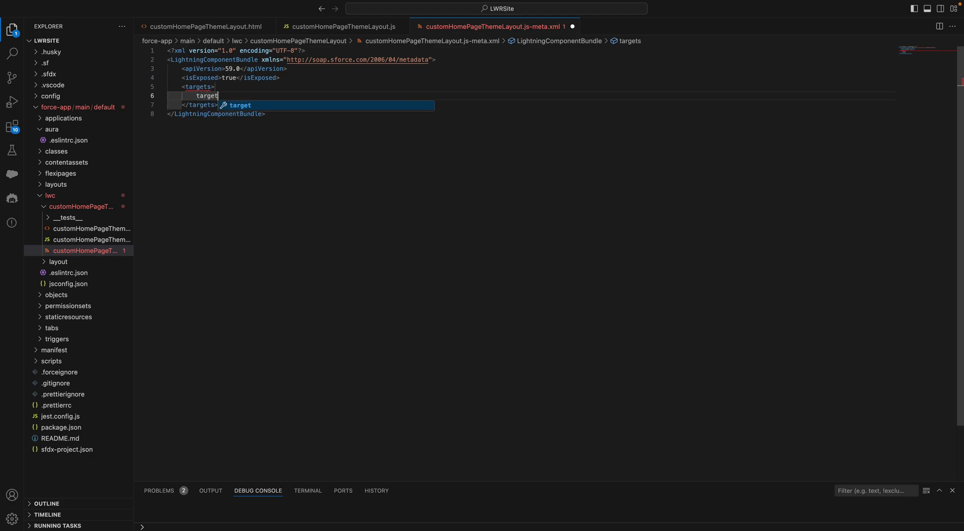
pyautogui.press('Return')
pyautogui.press('Down')
pyautogui.press('Down')
pyautogui.press('Down')
pyautogui.press('Down')
pyautogui.press('Down')
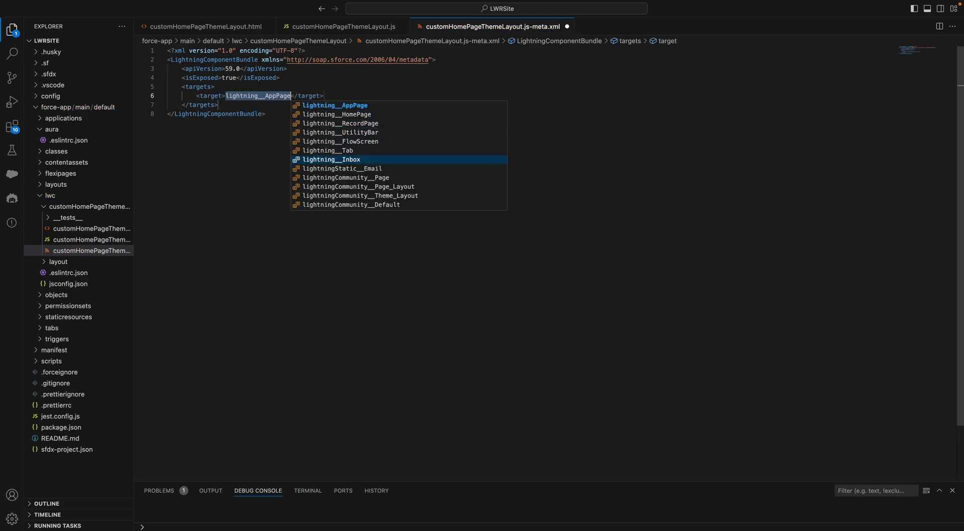
pyautogui.press('Down')
pyautogui.press('Down')
pyautogui.press('Down')
pyautogui.press('Down')
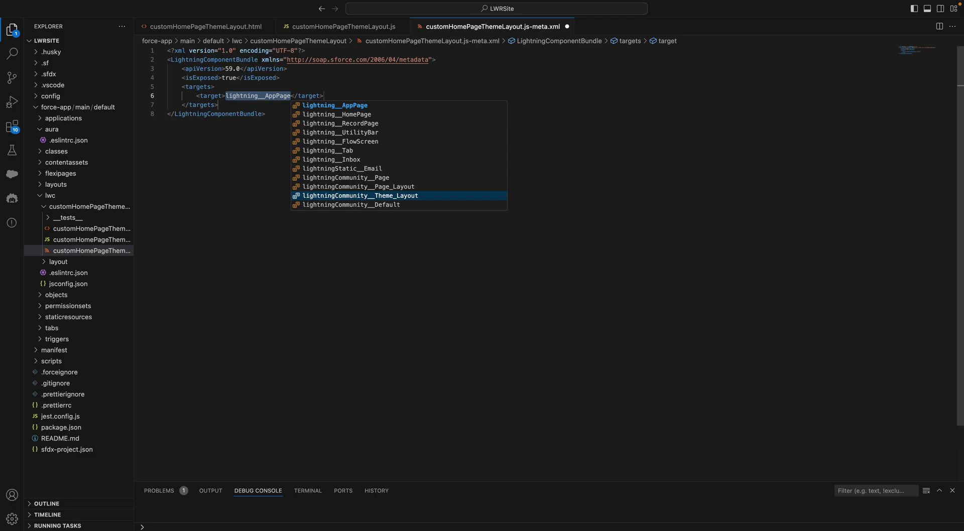
pyautogui.press('Return')
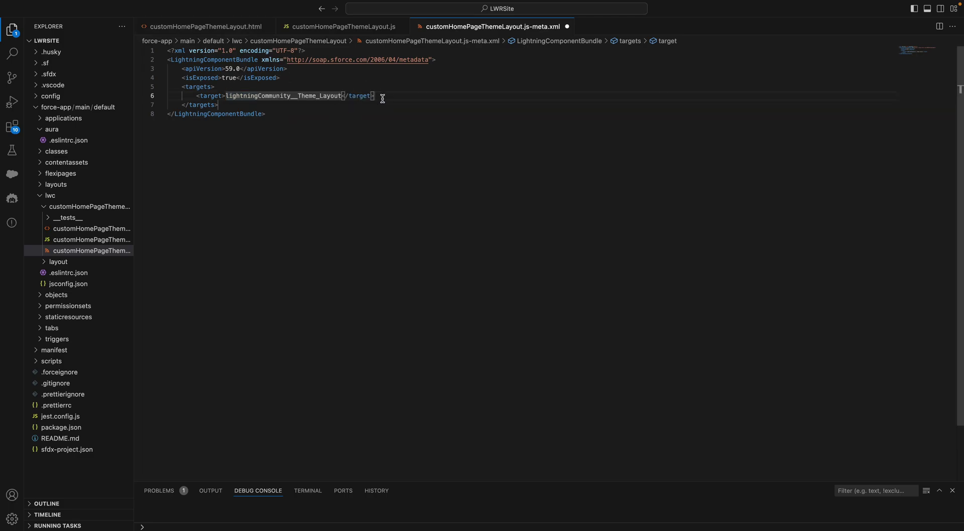
pyautogui.press('Return')
pyautogui.write('target')
pyautogui.press('Return')
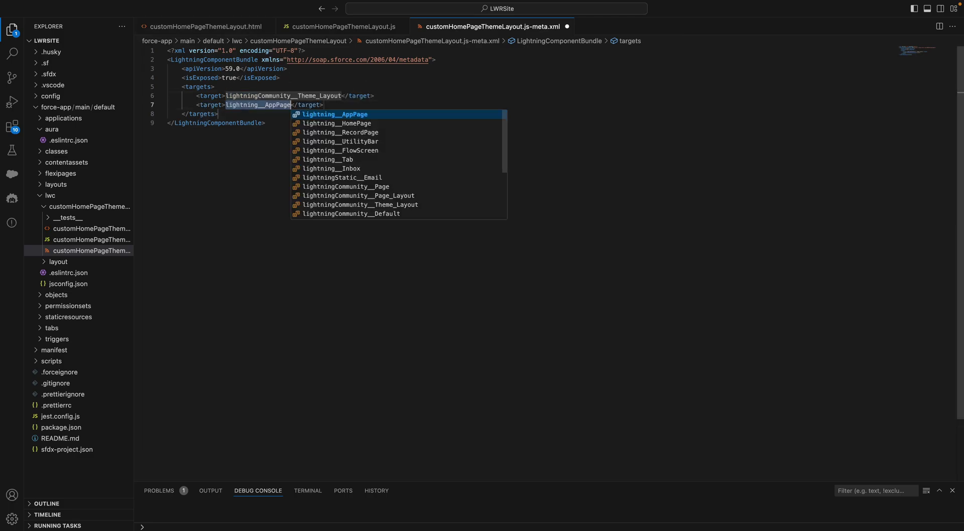
pyautogui.press('Down')
pyautogui.press('Down')
pyautogui.press('Down')
pyautogui.press('Down')
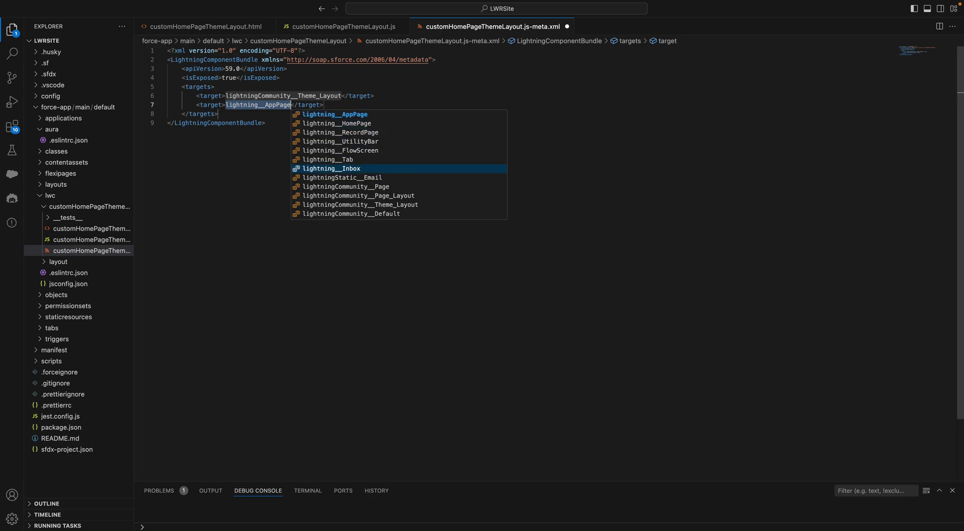
pyautogui.press('Down')
pyautogui.press('Down')
pyautogui.press('Return')
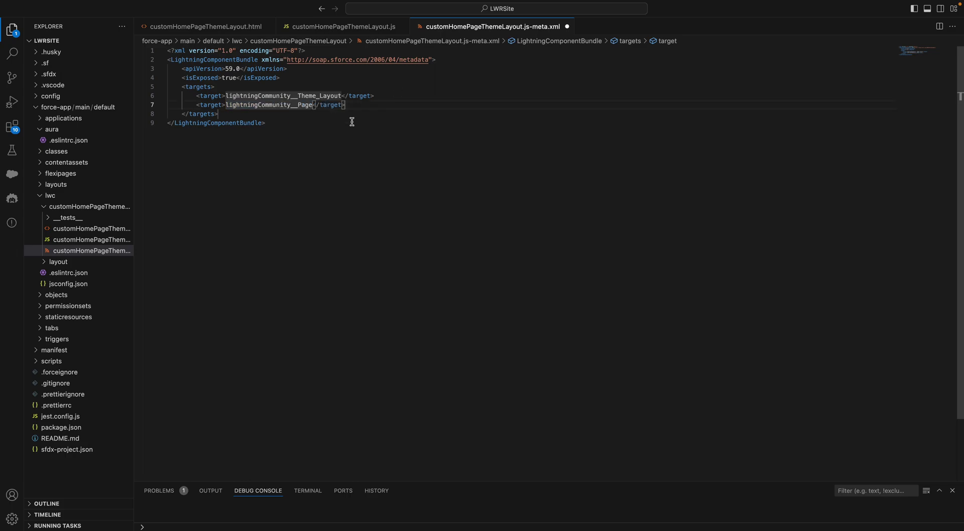
# Step: Add lightningCommunity__Page_Layout and lightningCommunity__Default targets and save the meta file
pyautogui.press('Return')
pyautogui.write('tar')
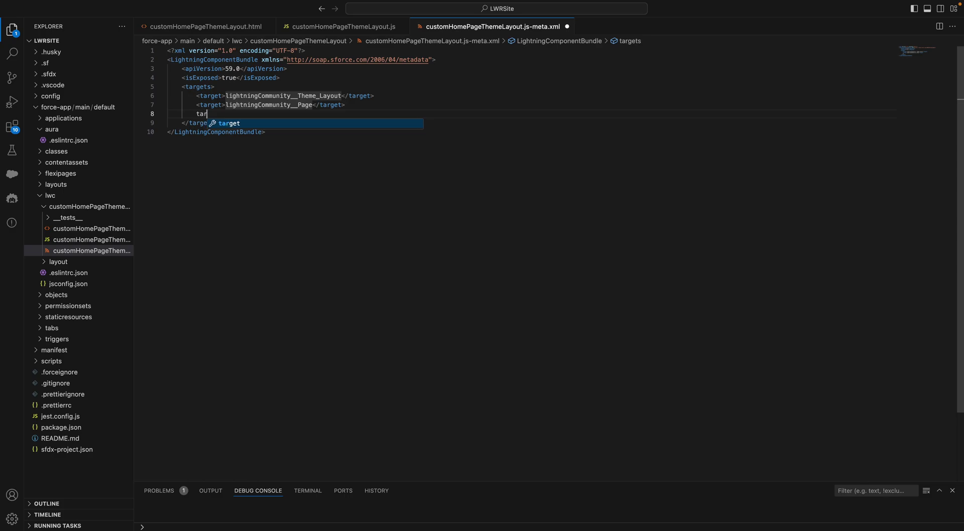
pyautogui.write('get')
pyautogui.press('Return')
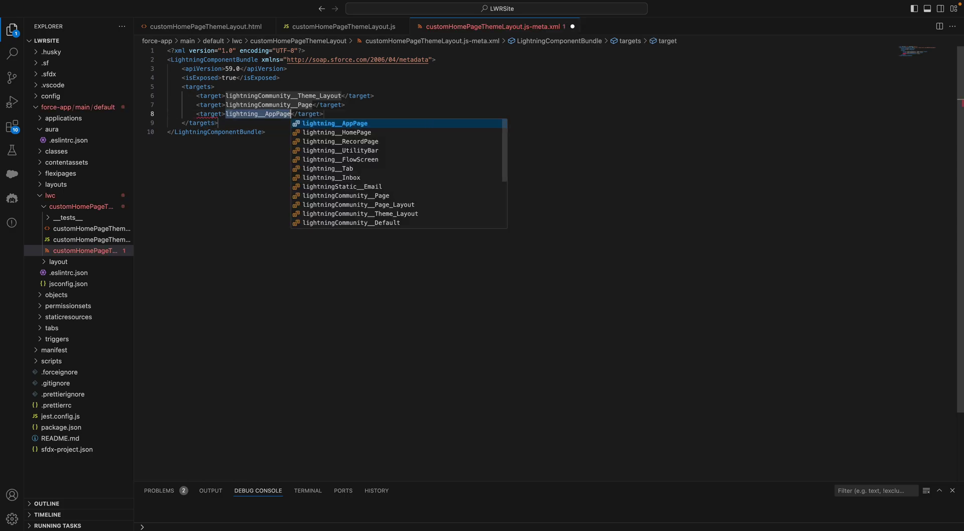
pyautogui.press('Down')
pyautogui.press('Down')
pyautogui.press('Down')
pyautogui.press('Down')
pyautogui.press('Down')
pyautogui.press('Down')
pyautogui.press('Down')
pyautogui.press('Up')
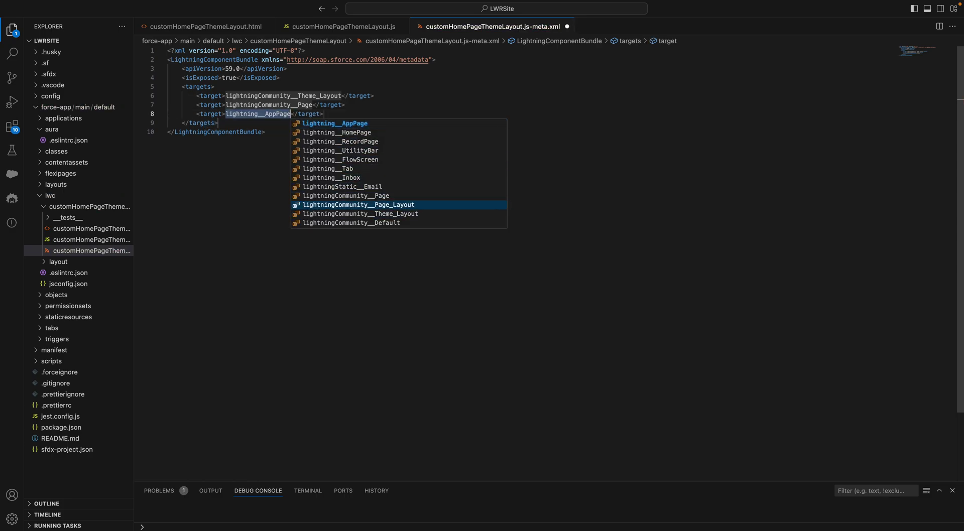
pyautogui.press('Return')
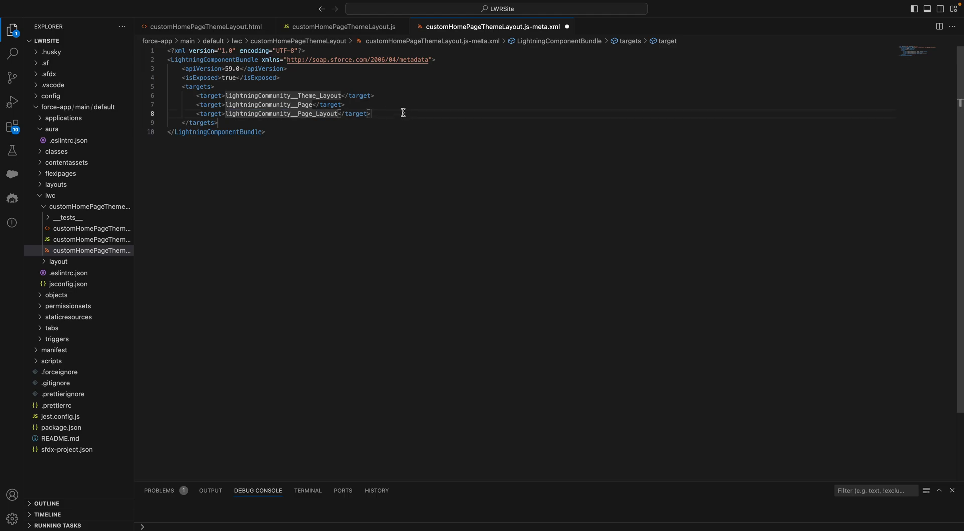
pyautogui.press('Return')
pyautogui.write('targ')
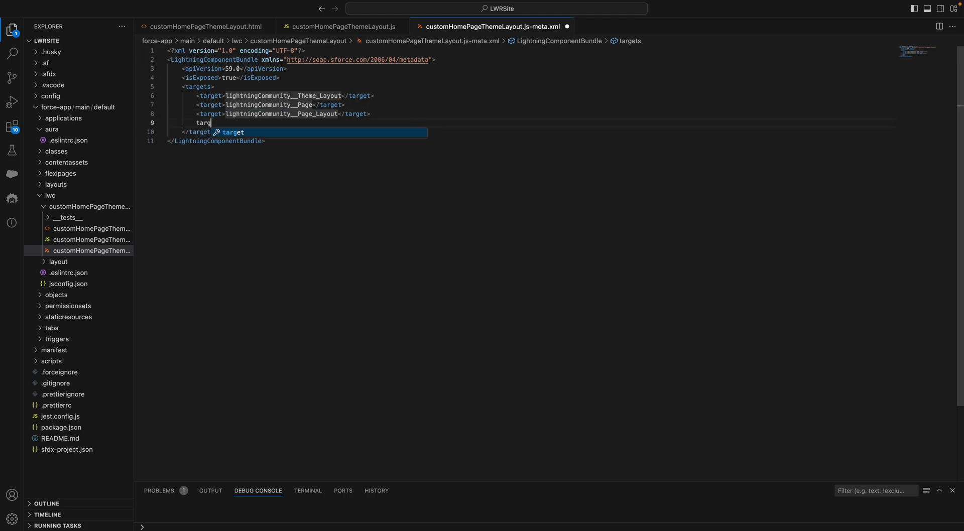
pyautogui.write('et')
pyautogui.press('Return')
pyautogui.press('Down')
pyautogui.press('Down')
pyautogui.press('Down')
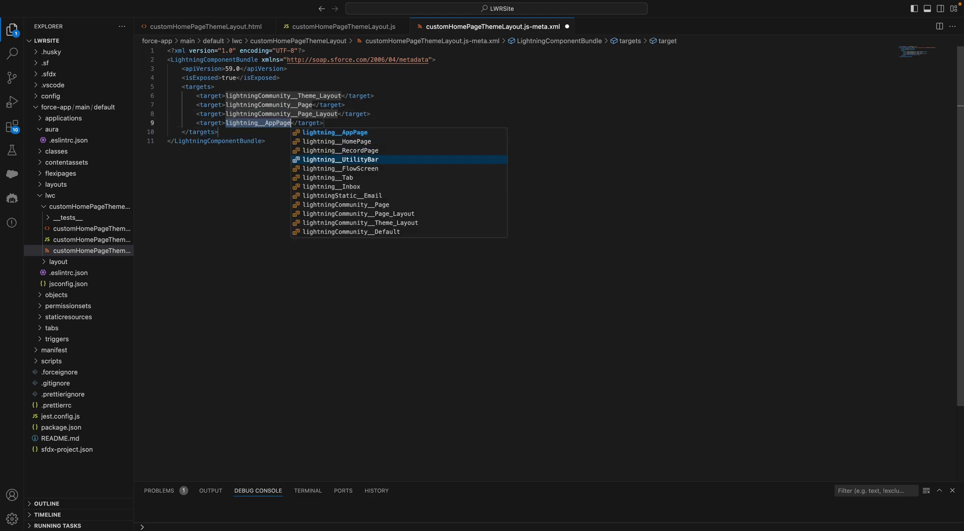
pyautogui.press('Down')
pyautogui.press('Down')
pyautogui.press('Down')
pyautogui.press('Down')
pyautogui.press('Down')
pyautogui.press('Down')
pyautogui.press('Return')
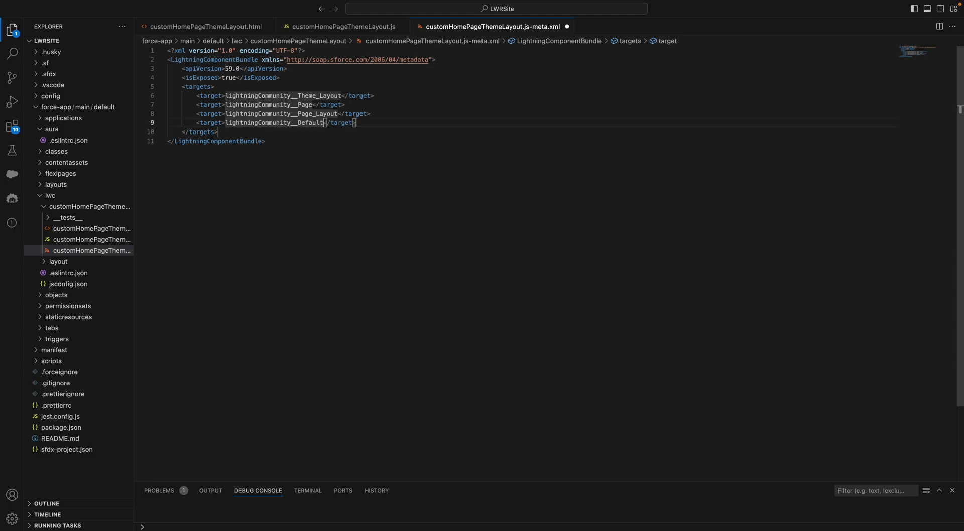
pyautogui.hotkey('ctrl', 's')
# Step: Deploy the component to the org with SFDX: Deploy This Source to Org
pyautogui.rightClick(395, 133)
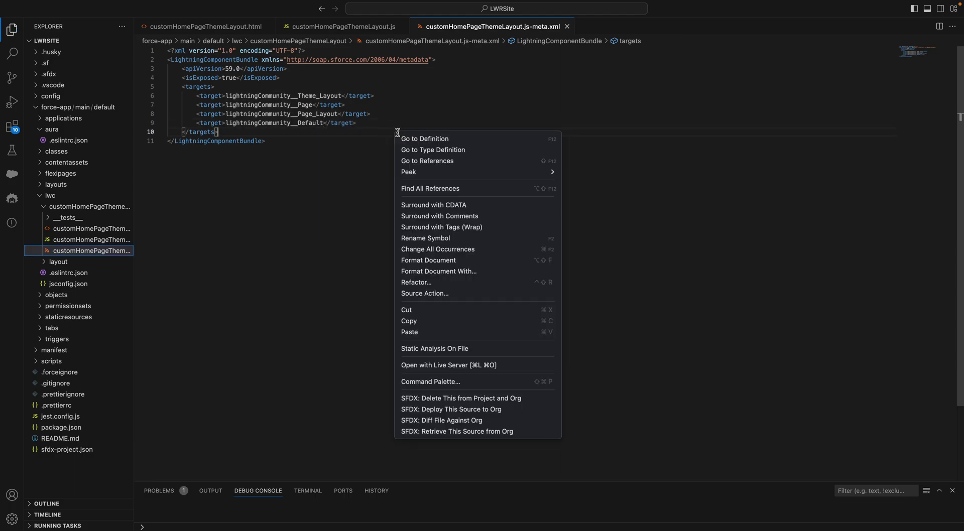
pyautogui.click(510, 409)
pyautogui.hotkey('ctrl', 'Right')
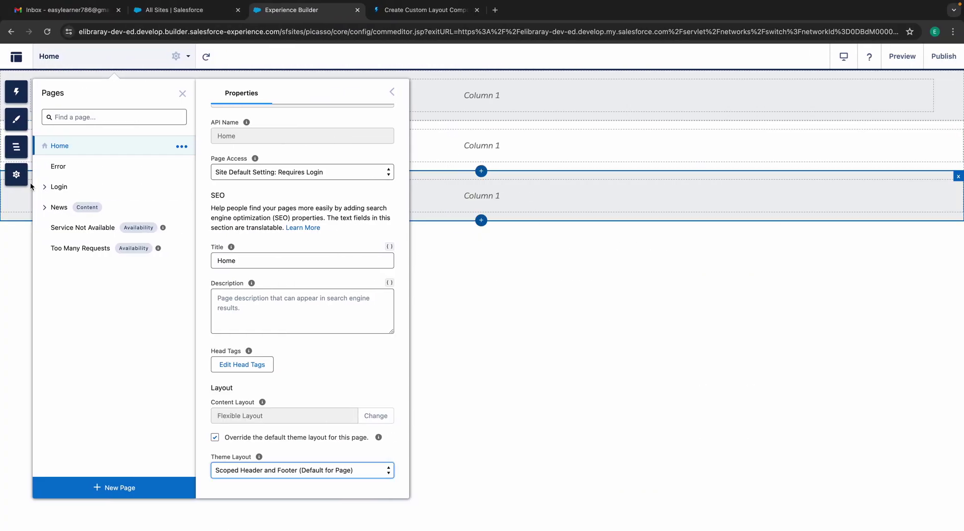
# Step: Return to Experience Builder and refresh it to load the deployed layout component
pyautogui.hotkey('ctrl', 'Left')
pyautogui.hotkey('ctrl', 'Right')
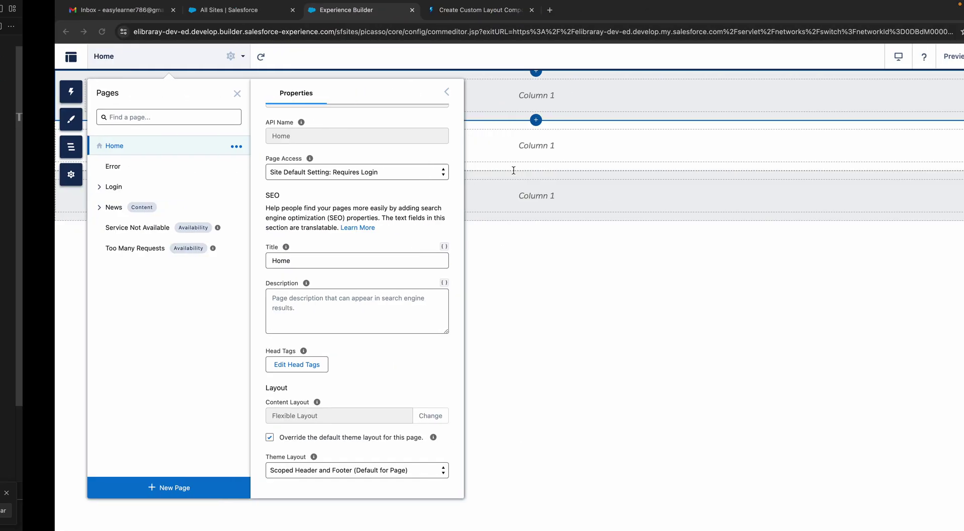
pyautogui.click(49, 35)
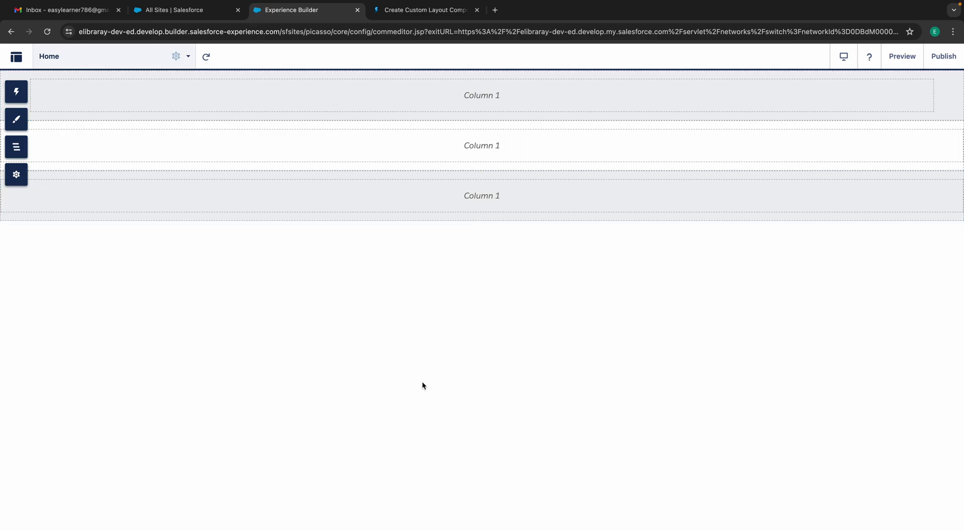
# Step: Under Settings > Theme, add a new theme layout named 'Home Layout' and list its available components
pyautogui.click(16, 174)
pyautogui.click(53, 142)
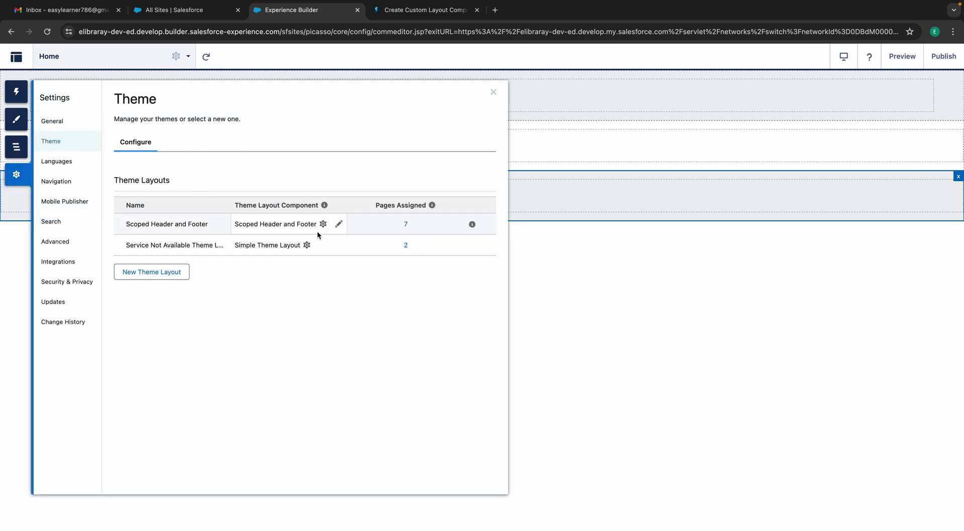
pyautogui.click(158, 277)
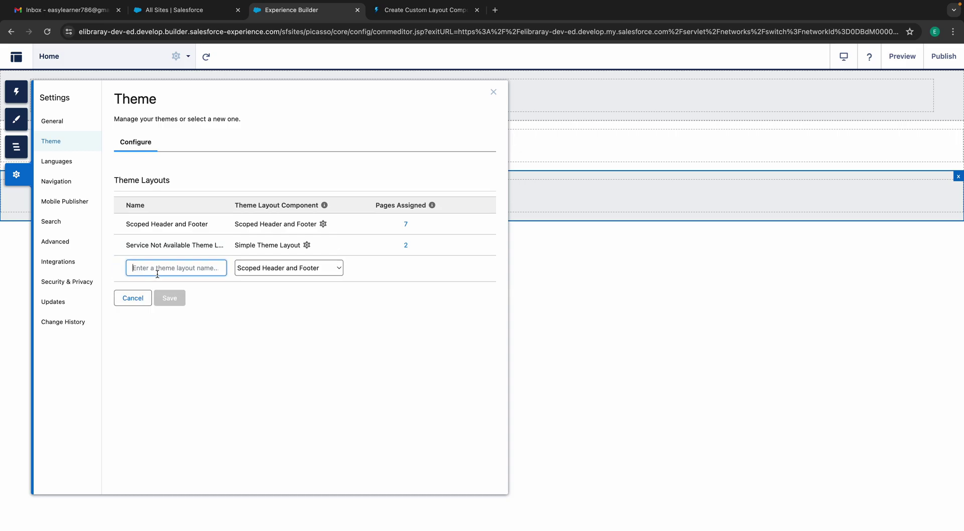
pyautogui.write('Home La')
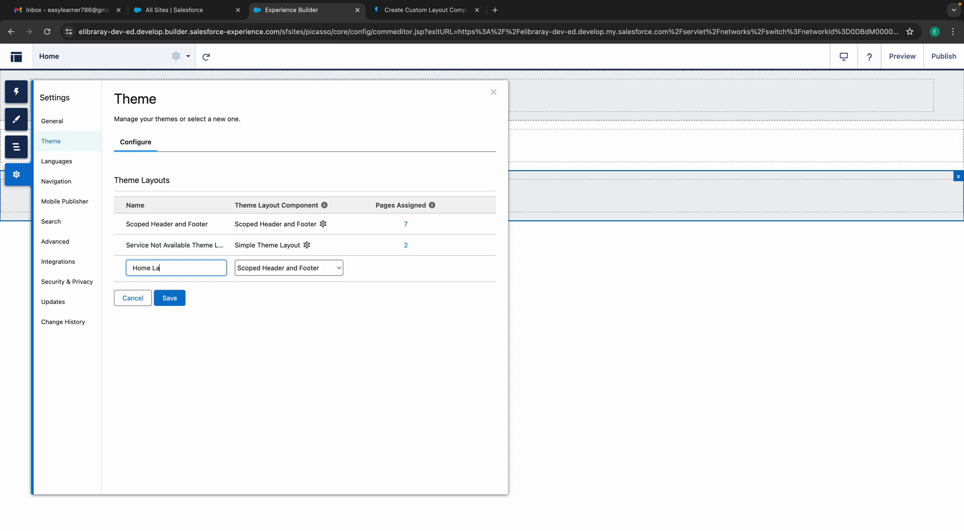
pyautogui.write('yout')
pyautogui.click(292, 269)
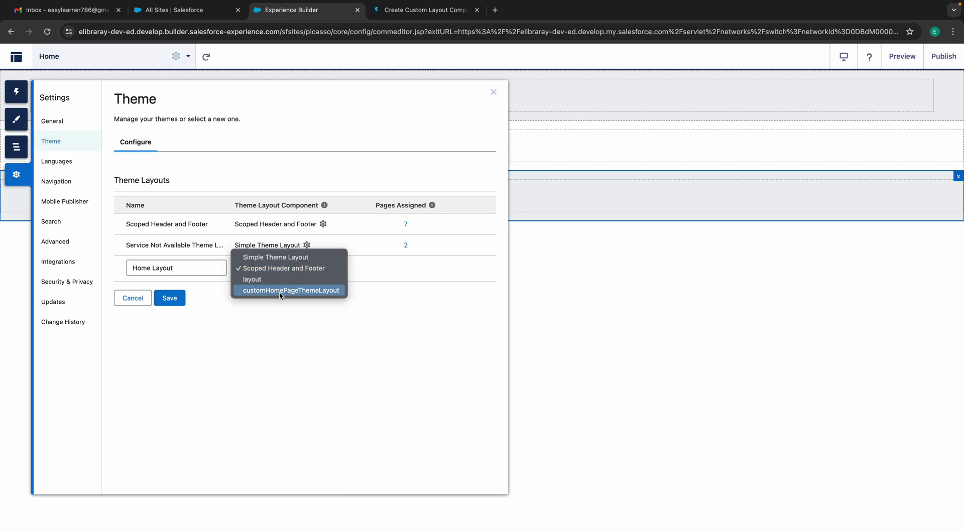
# Step: Close the component list and switch to VS Code to confirm the layout component deployed successfully
pyautogui.click(457, 265)
pyautogui.hotkey('ctrl', 'Left')
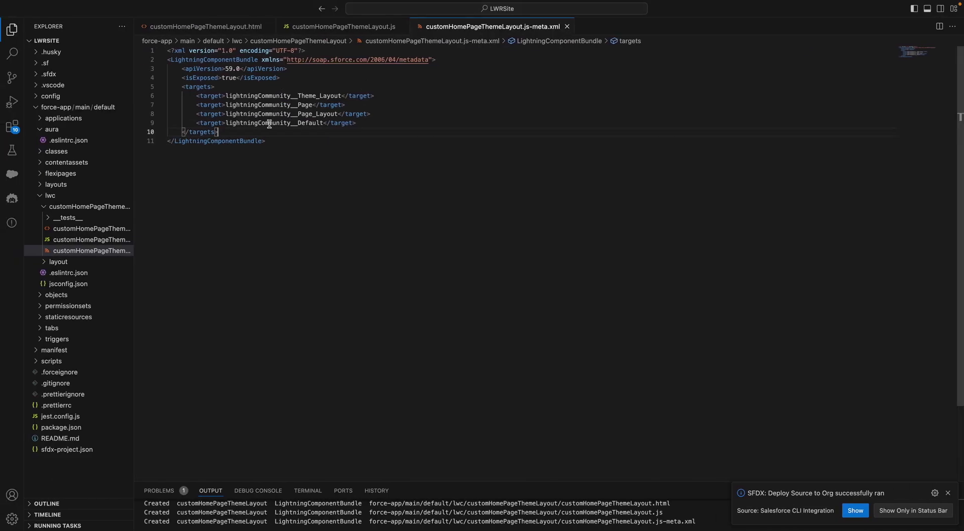
pyautogui.moveTo(390, 88)
pyautogui.mouseDown()
pyautogui.moveTo(230, 96)
pyautogui.moveTo(384, 96)
pyautogui.mouseUp()
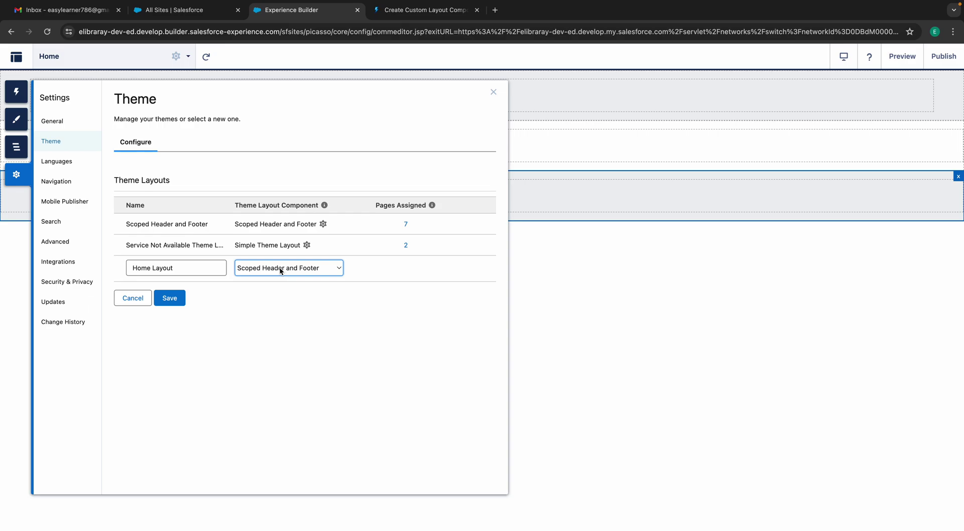
# Step: Choose customHomePageThemeLayout as the component and save the Home Layout theme layout
pyautogui.click(281, 271)
pyautogui.click(260, 293)
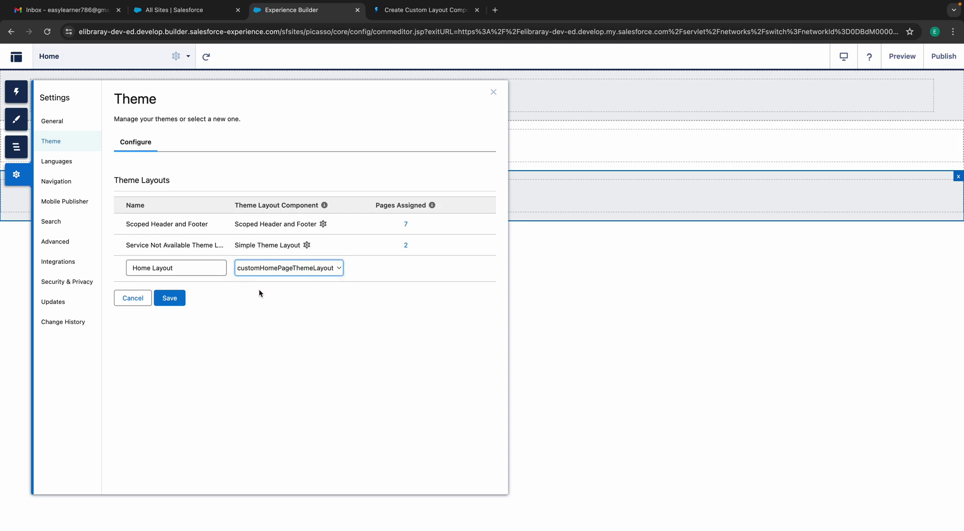
pyautogui.click(170, 300)
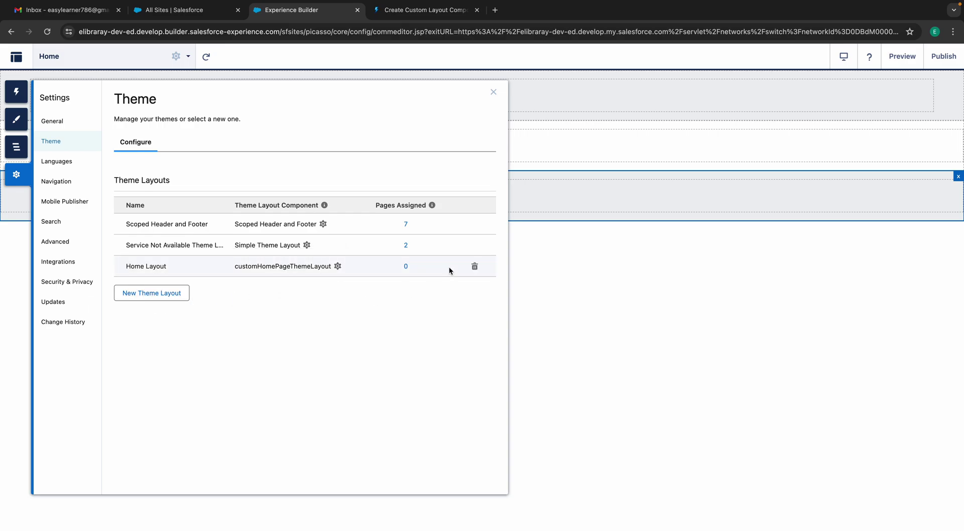
# Step: In Home page properties, override the theme layout and set it to Home Layout
pyautogui.click(177, 57)
pyautogui.scroll(-1, 286, 430)
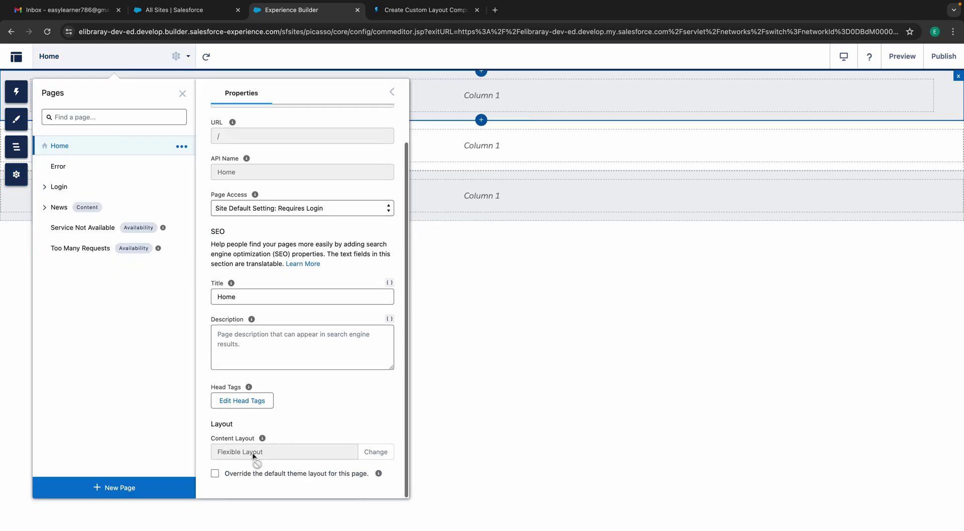
pyautogui.click(215, 474)
pyautogui.scroll(-1, 240, 479)
pyautogui.click(280, 471)
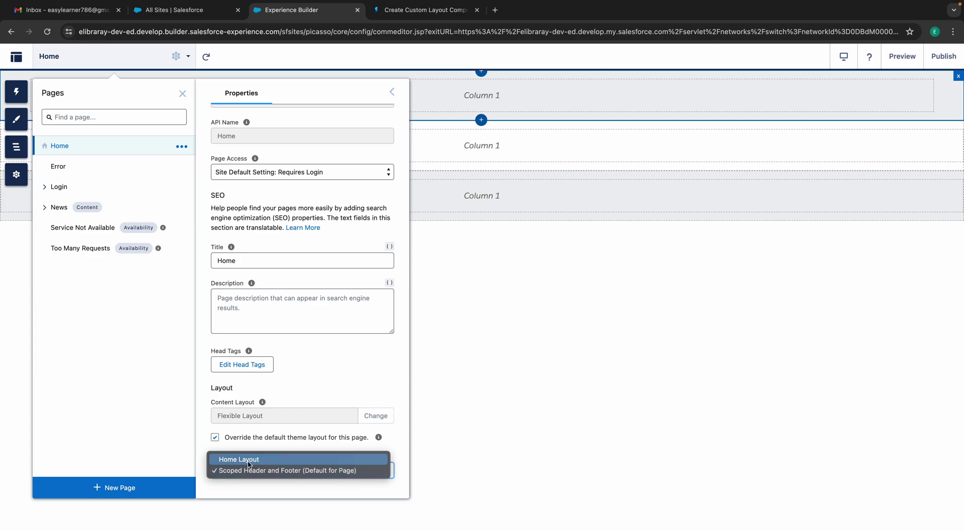
pyautogui.click(275, 460)
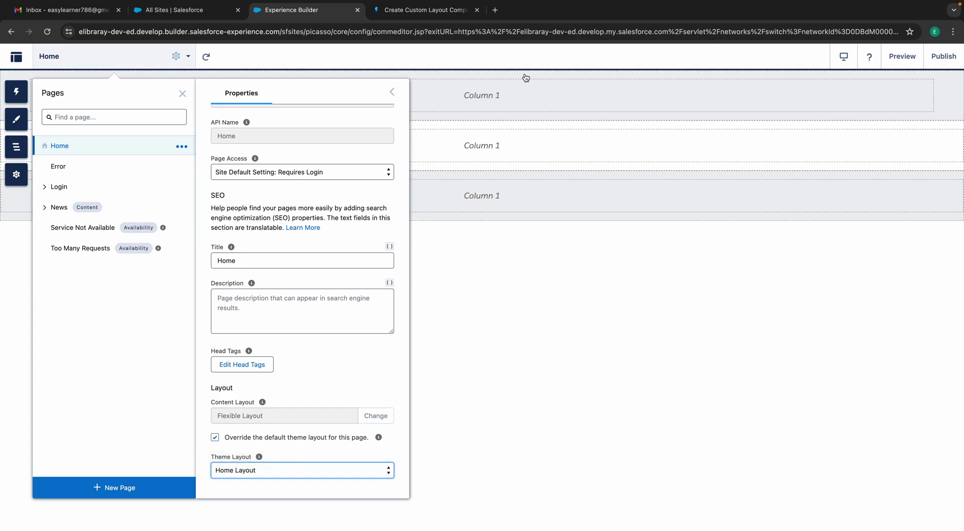